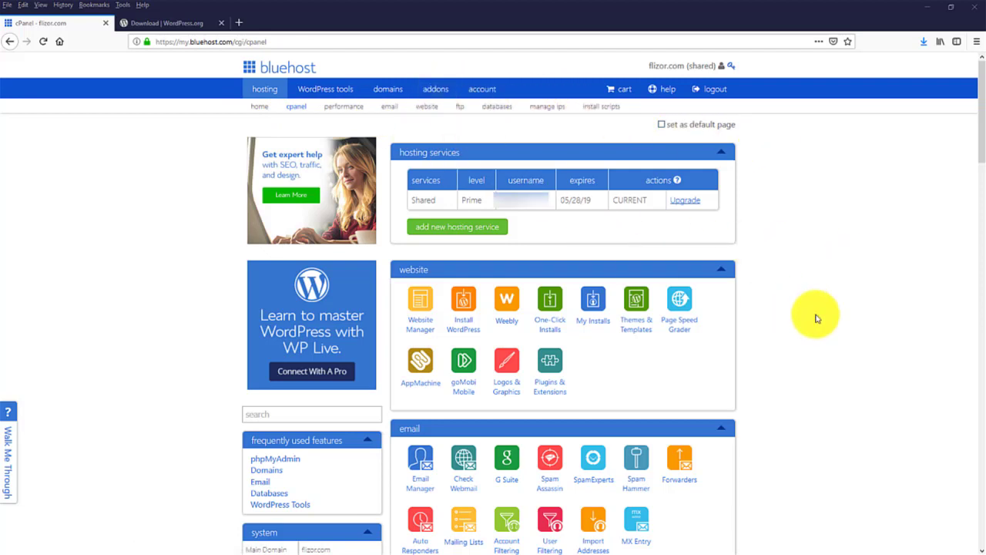
Step: Back in cPanel, name and create a new MySQL database, then return to MySQL Databases
left_click(165, 20)
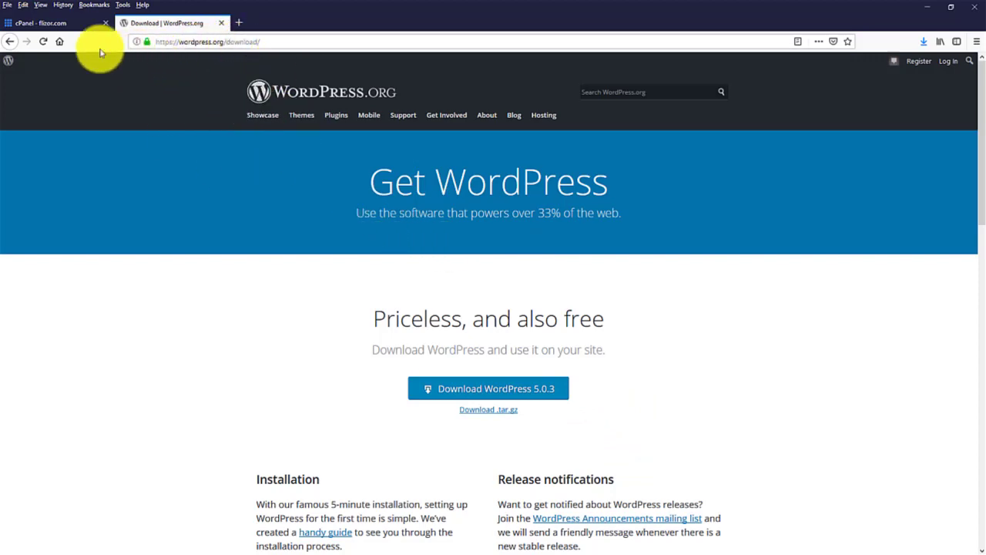
left_click(60, 23)
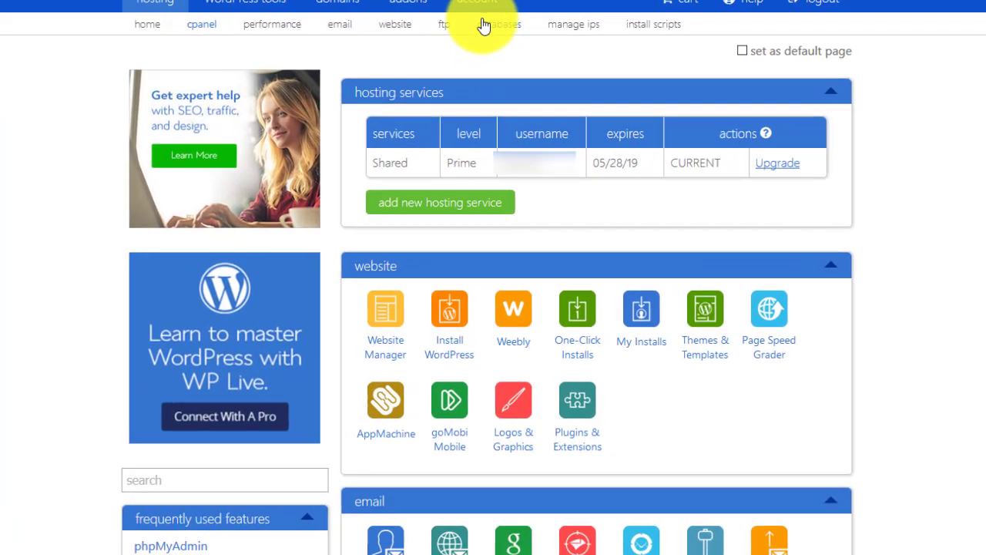
left_click(484, 23)
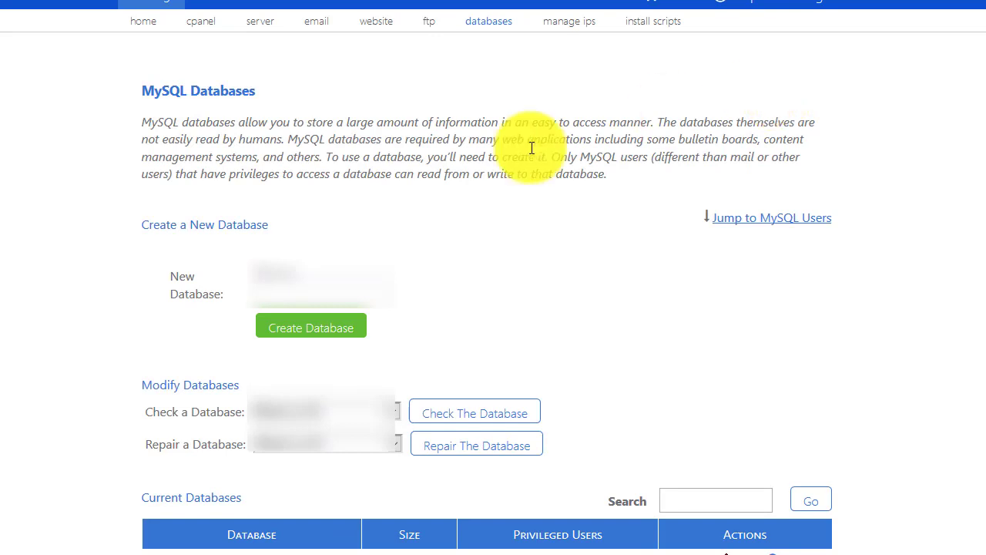
left_click(320, 287)
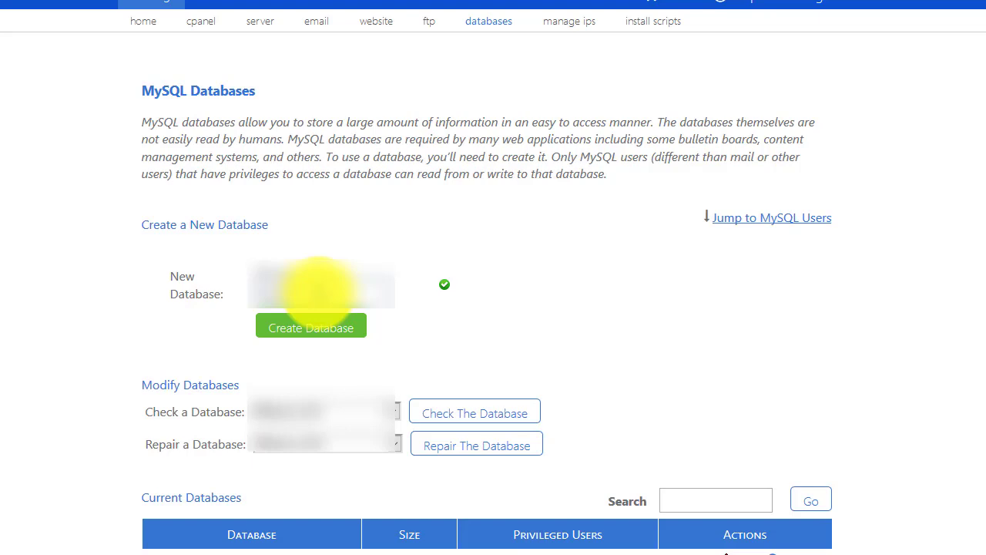
left_click(328, 339)
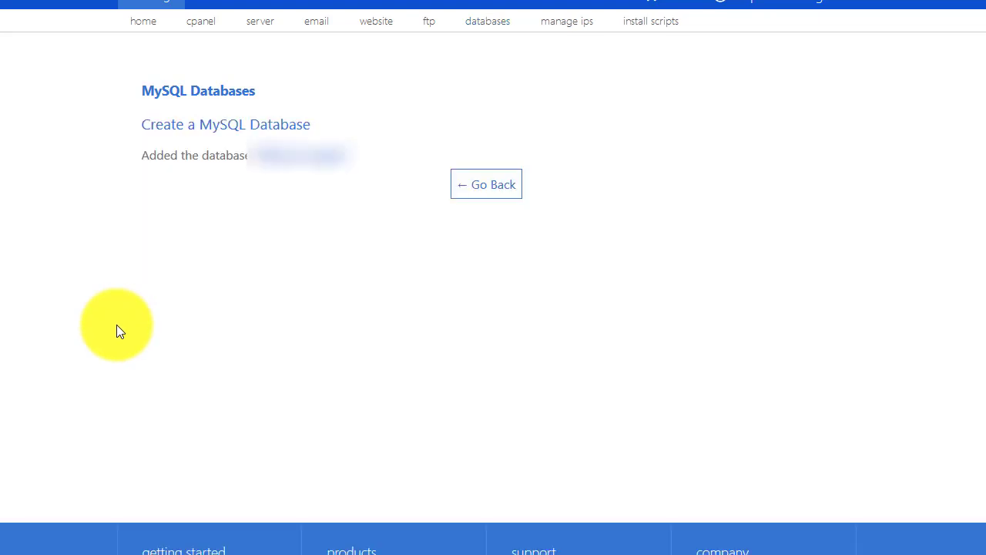
left_click(484, 185)
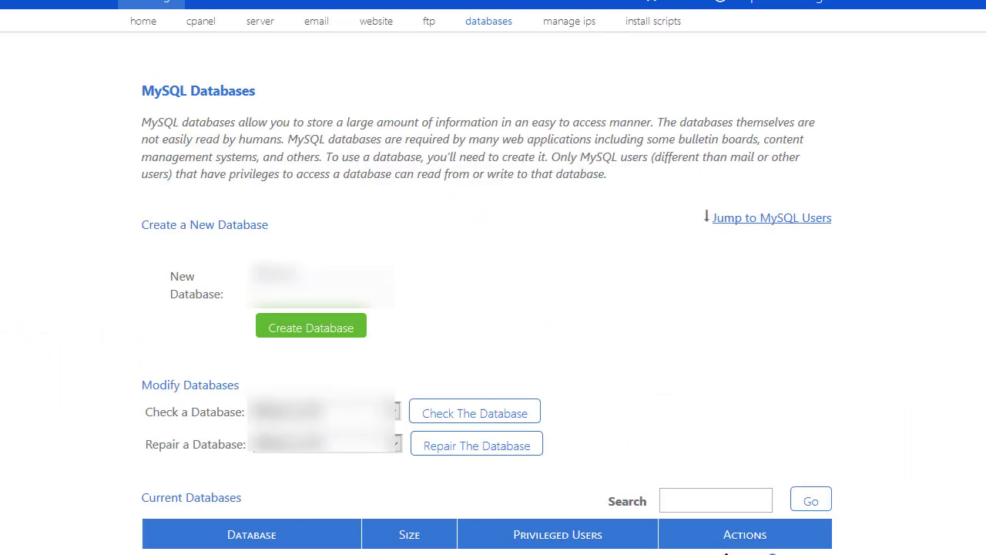
Step: Enter a MySQL username and fill both password fields with a Very Strong generated password
scroll(726, 553, "down", 8)
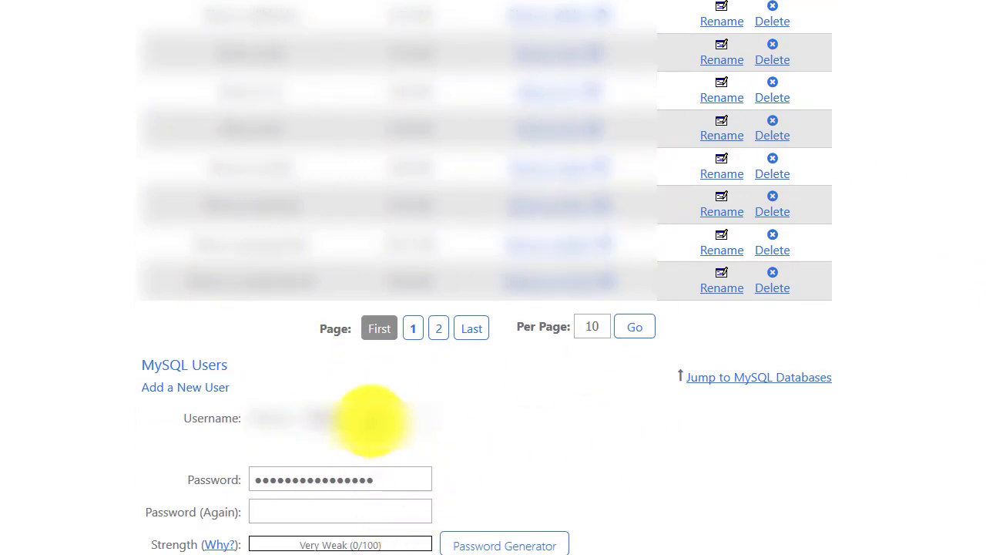
left_click_drag(370, 417, 286, 414)
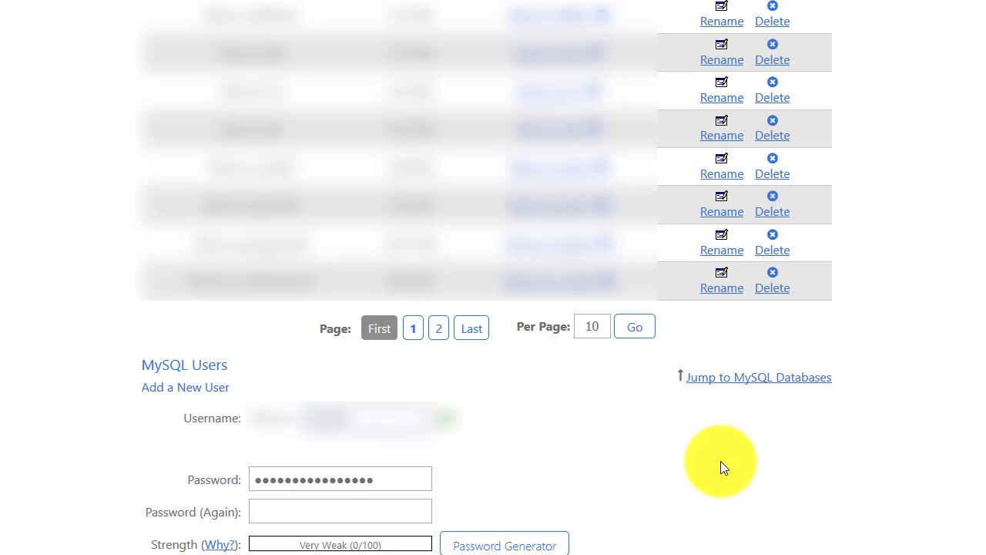
key("Tab")
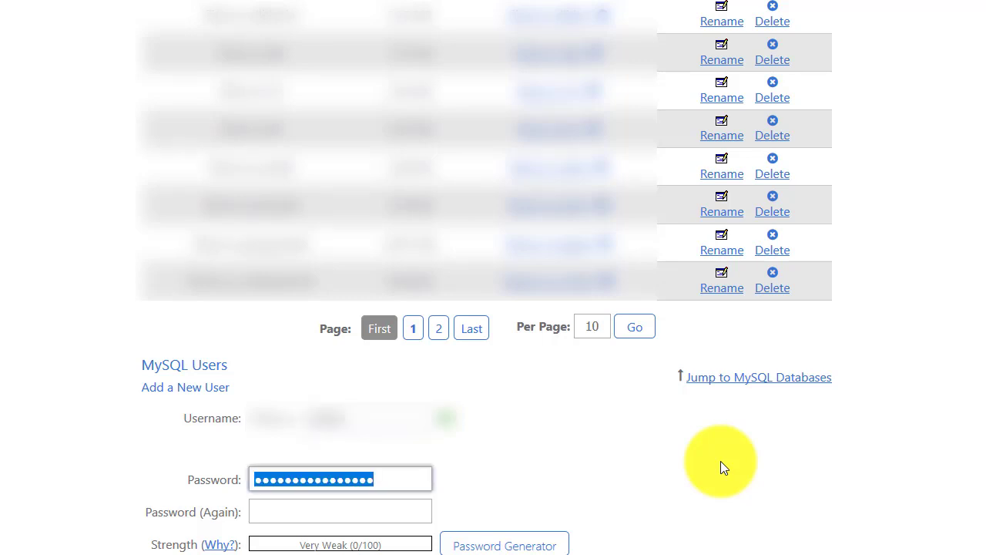
left_click(526, 547)
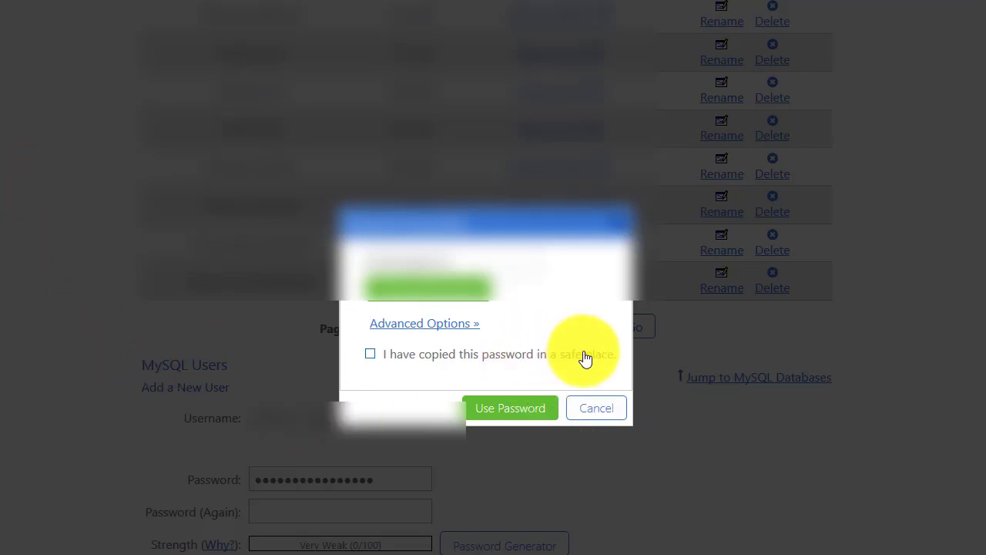
left_click(365, 355)
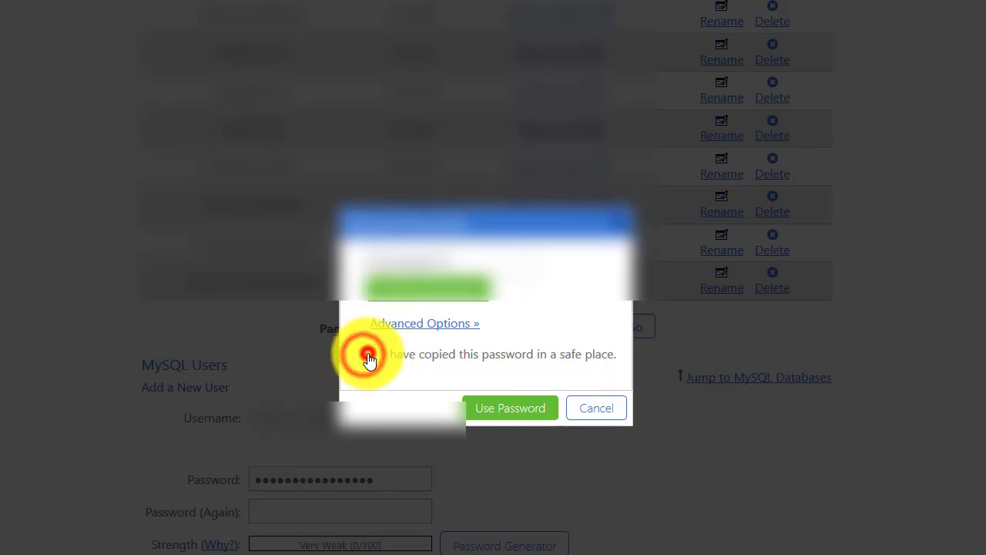
left_click(524, 408)
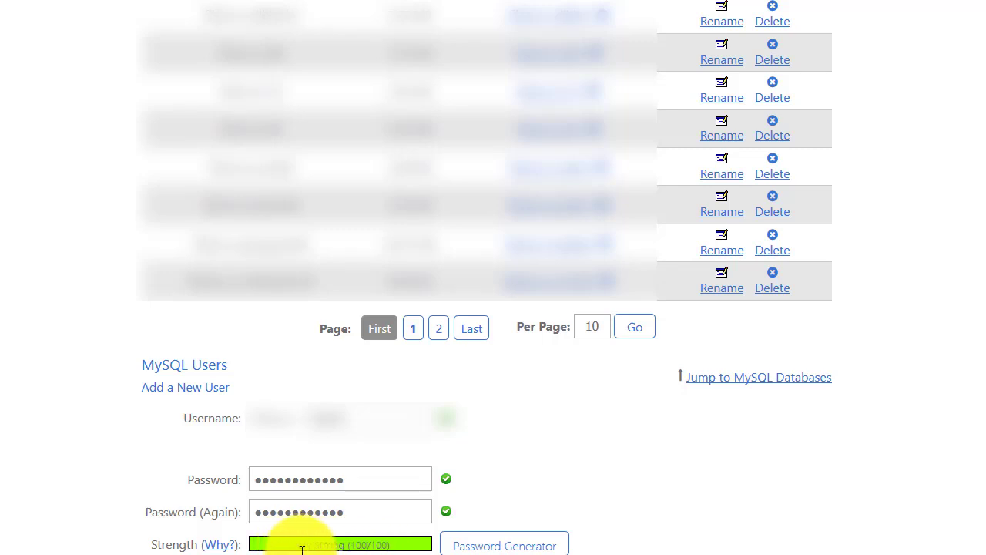
scroll(375, 529, "down", 1)
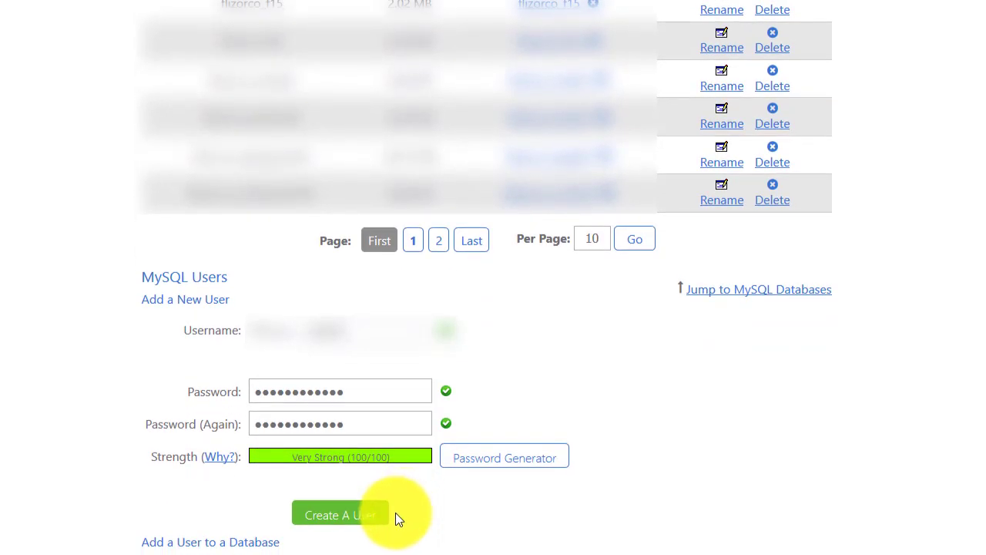
left_click(360, 521)
Step: Finish creating the new MySQL user and return to the MySQL Databases page
left_click(359, 516)
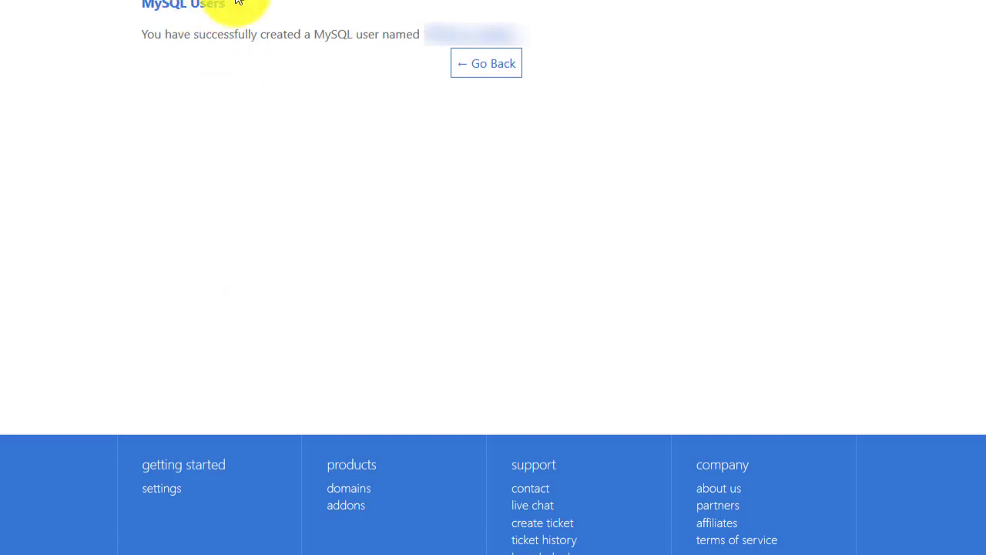
left_click(486, 68)
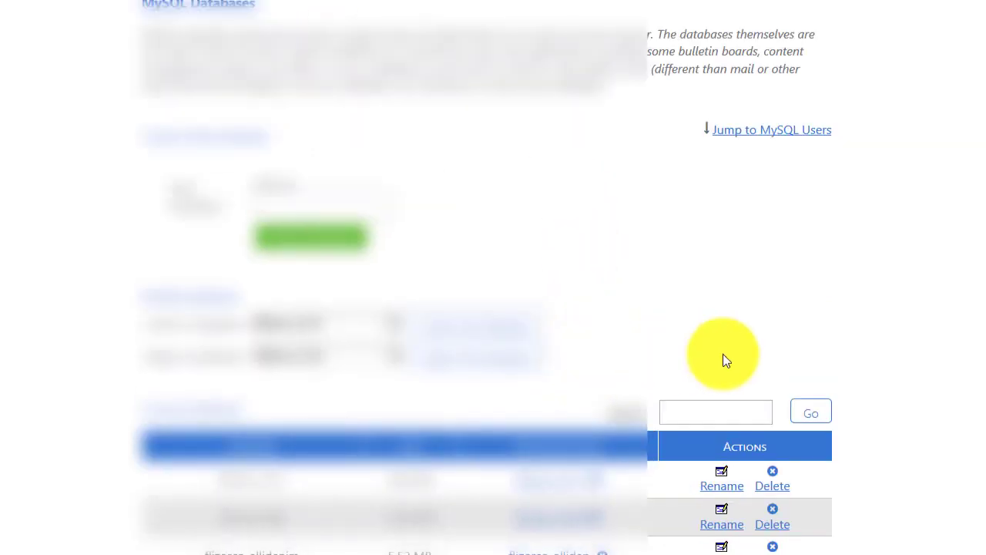
scroll(726, 356, "down", 10)
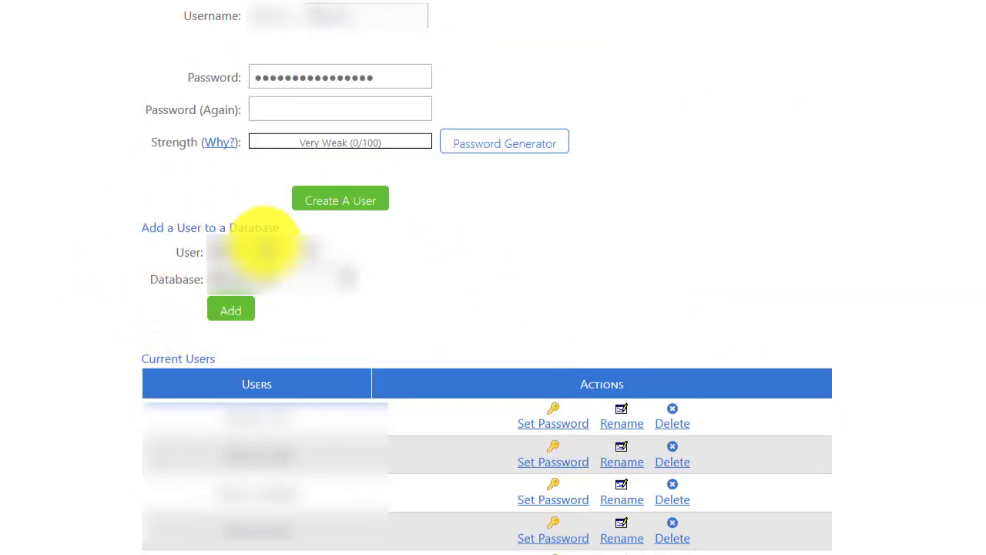
Step: Add the newly created user to the newly created database
left_click(304, 252)
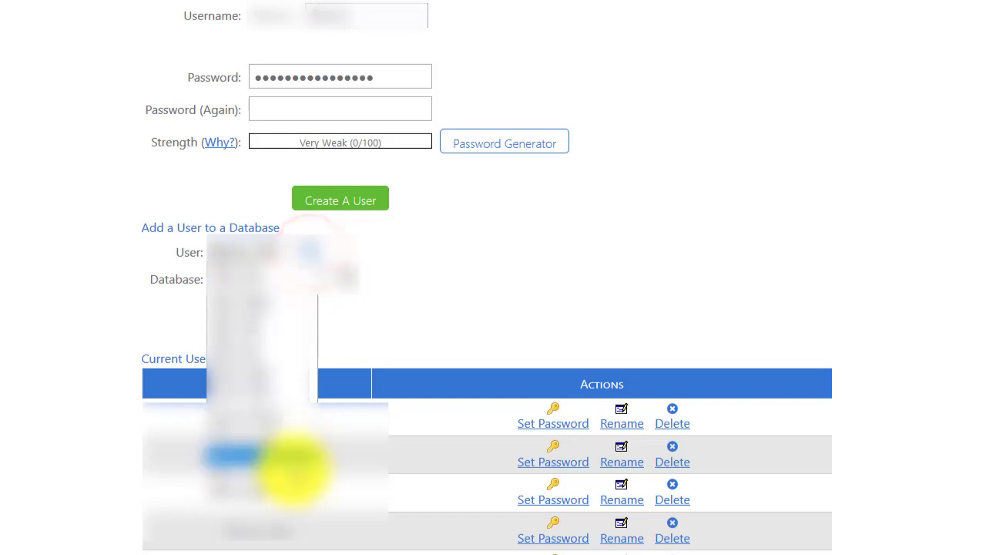
left_click(276, 484)
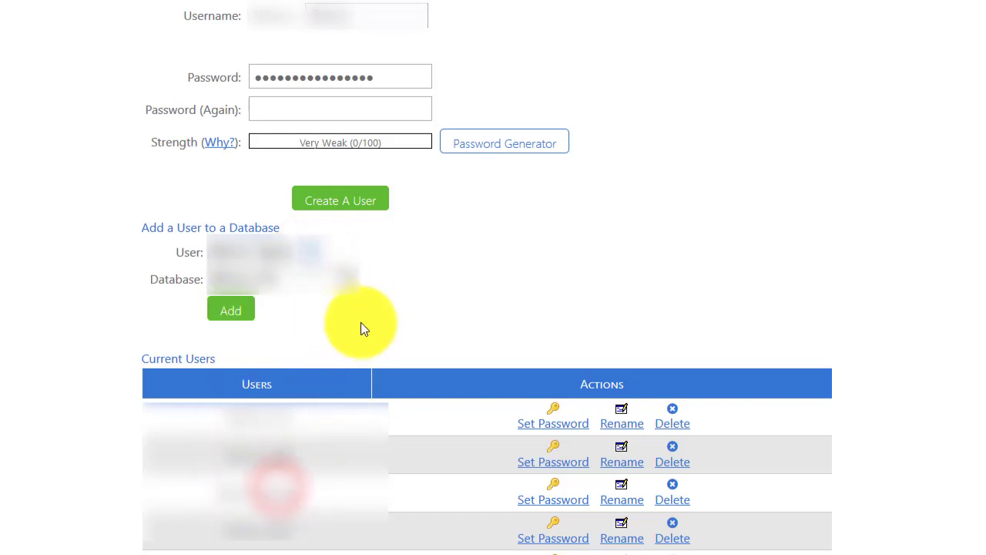
left_click(347, 279)
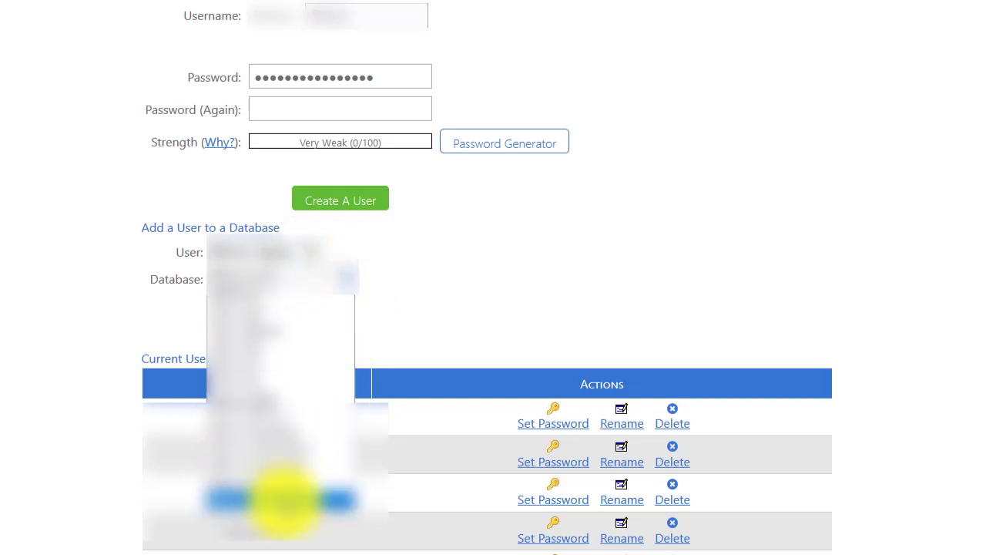
left_click(282, 499)
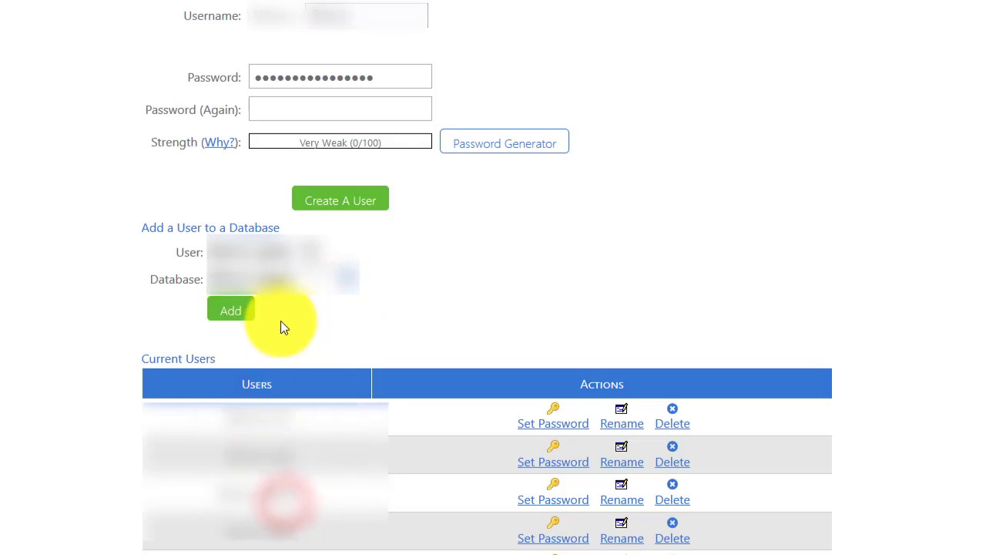
left_click(238, 316)
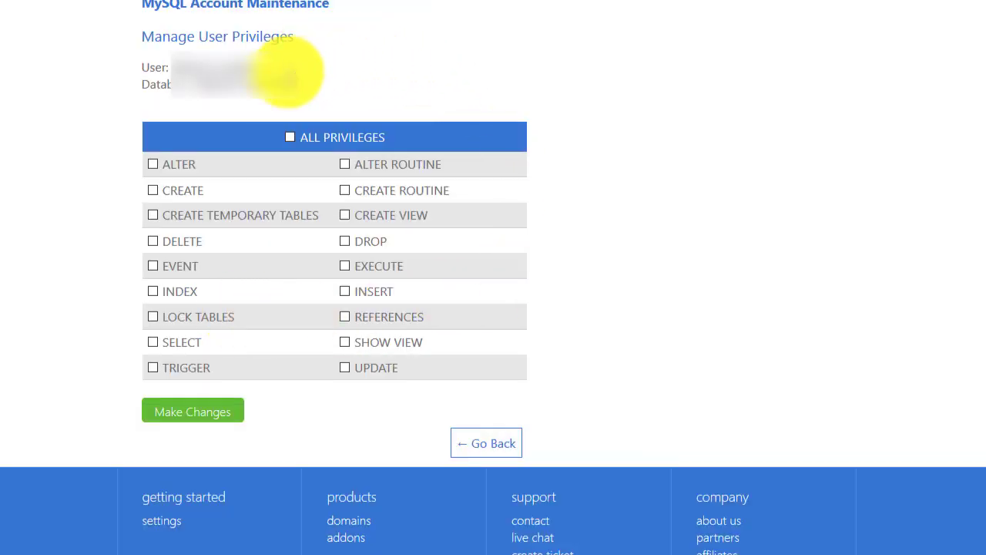
Step: Tick ALL PRIVILEGES for the new user on the database and save the changes
left_click(292, 137)
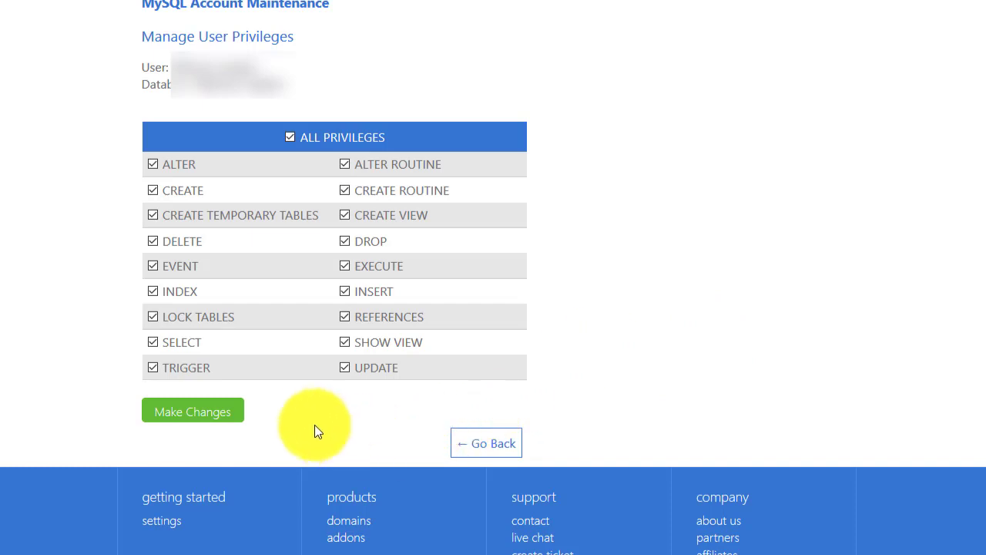
left_click(193, 412)
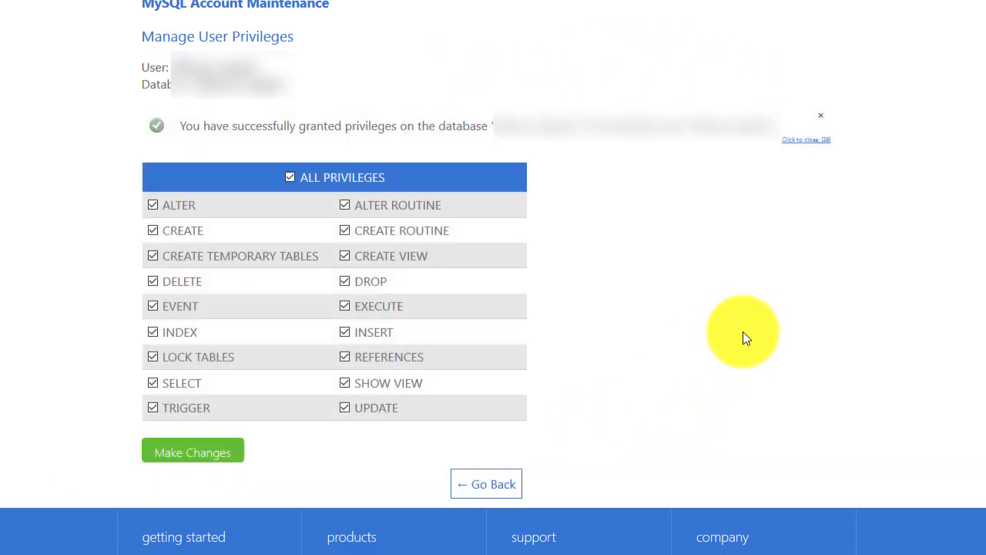
left_click(497, 487)
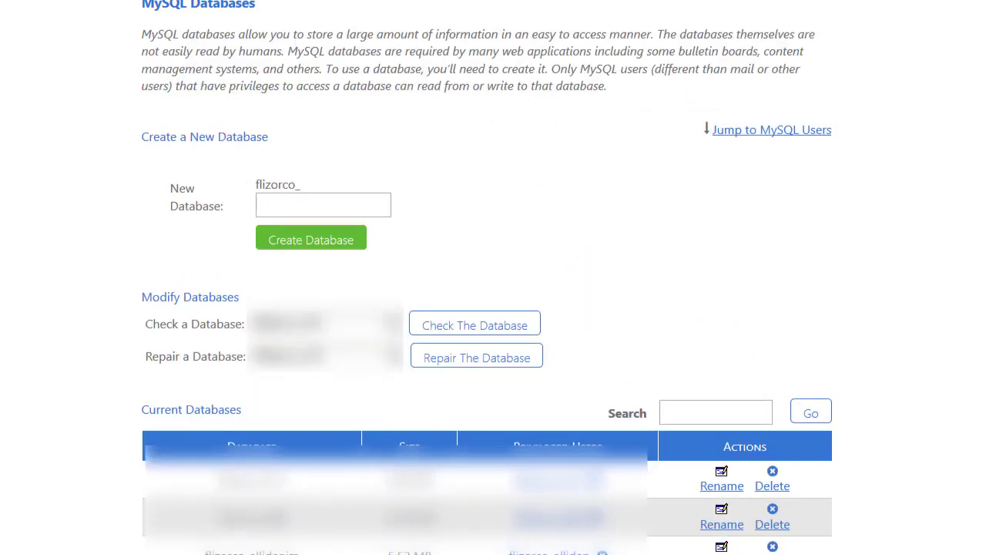
left_click(154, 24)
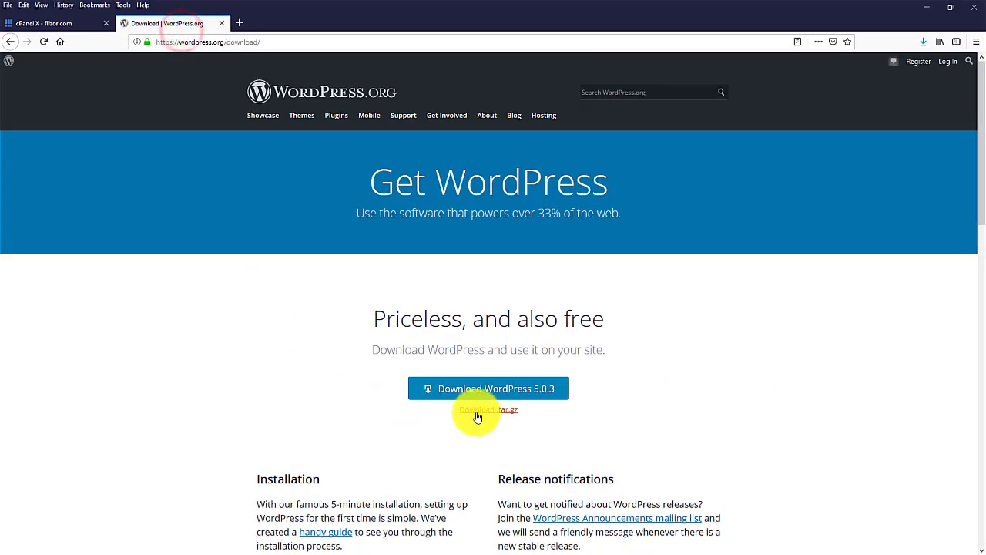
Step: Download the WordPress 5.0.3 zip and save it to the Downloads folder
left_click(478, 391)
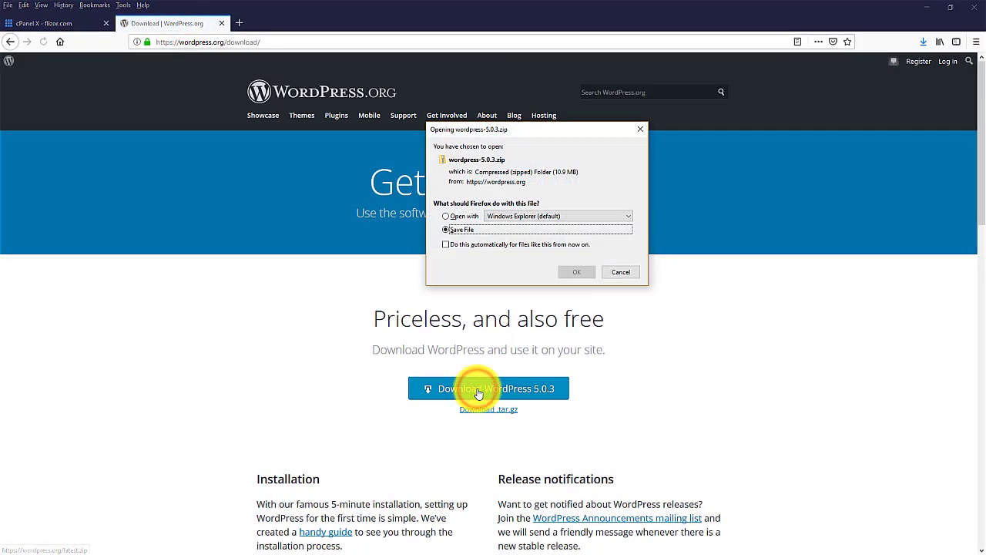
left_click(570, 273)
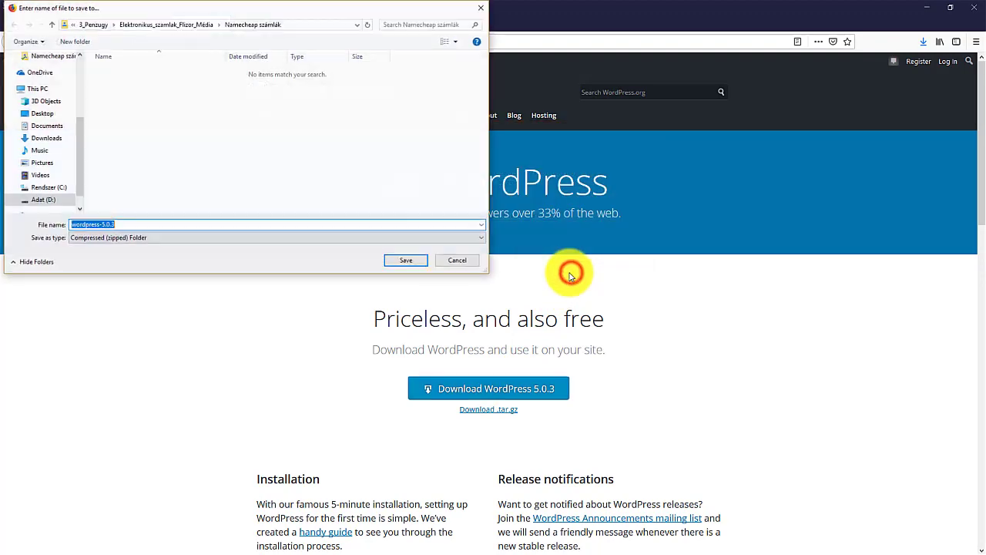
left_click(44, 137)
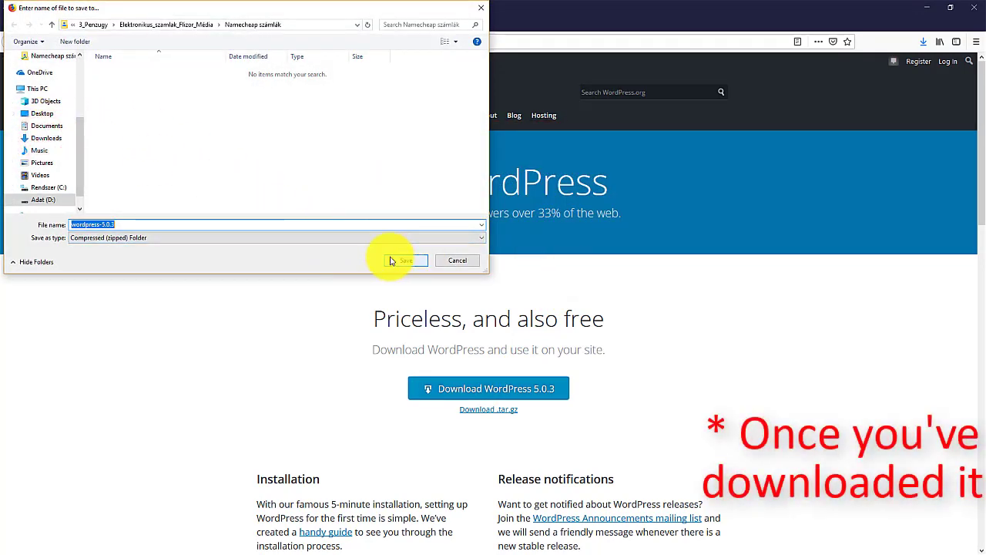
left_click(44, 138)
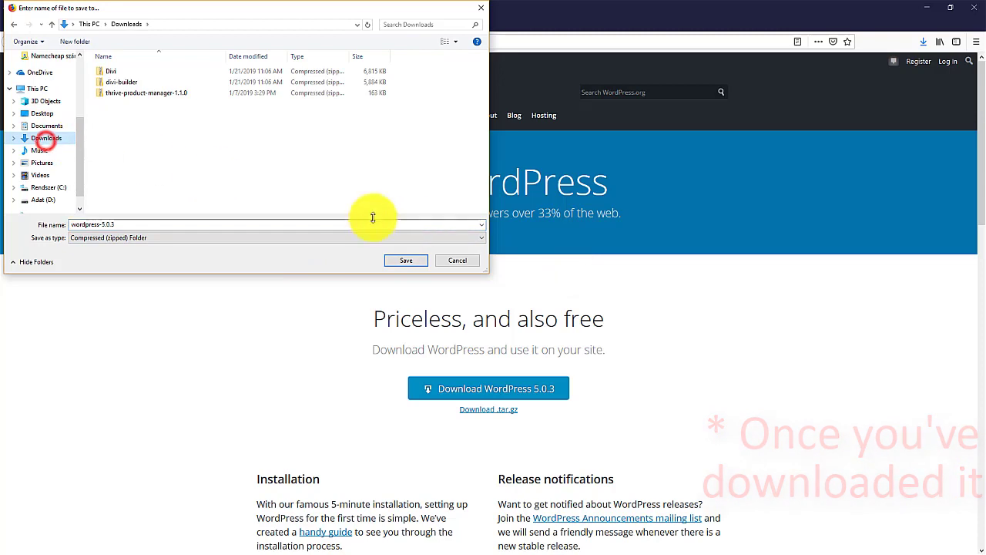
left_click(404, 260)
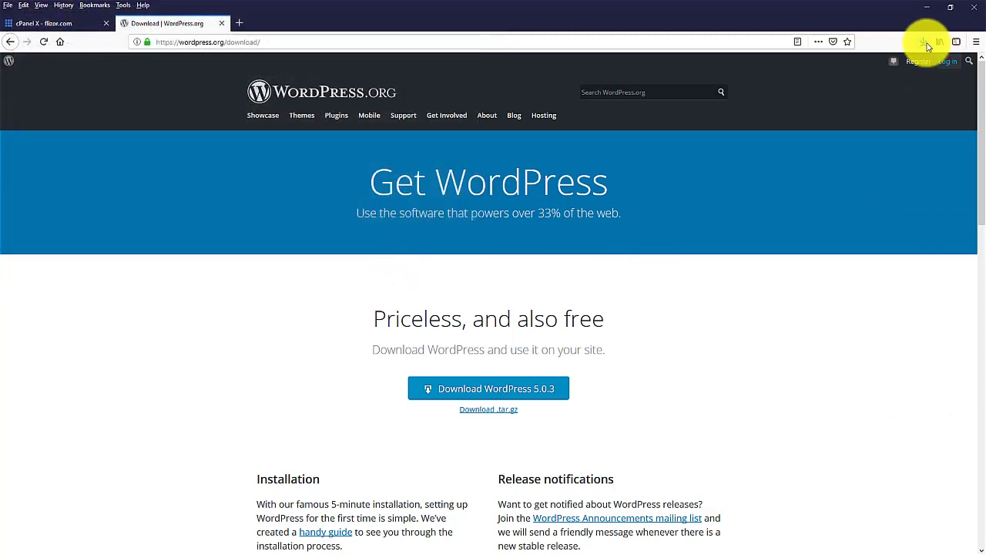
Step: Open the folder containing the downloaded zip from Firefox's downloads list
left_click(926, 44)
right_click(791, 71)
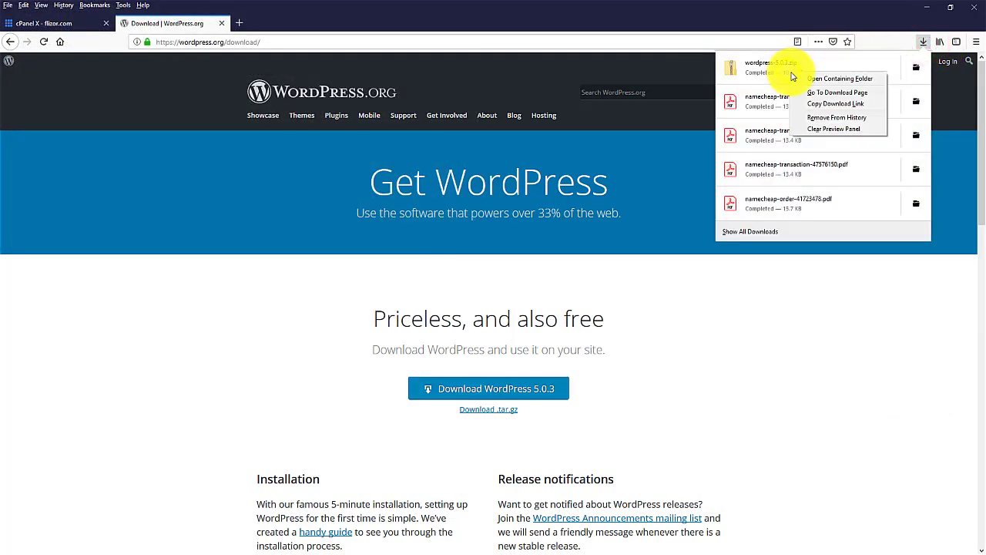
left_click(813, 80)
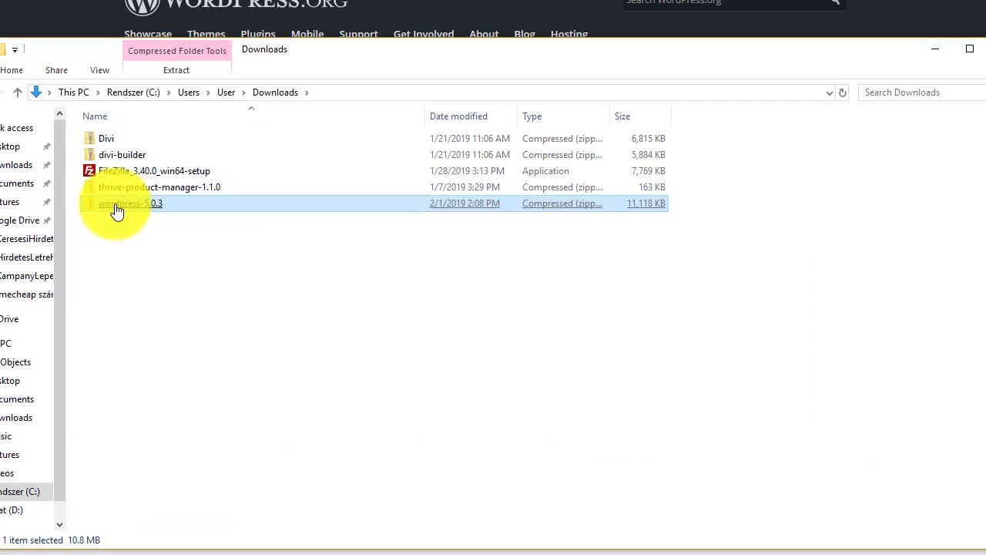
Step: Extract wordpress-5.0.3.zip into C:\Users\User\Downloads\, producing a wordpress folder
right_click(189, 238)
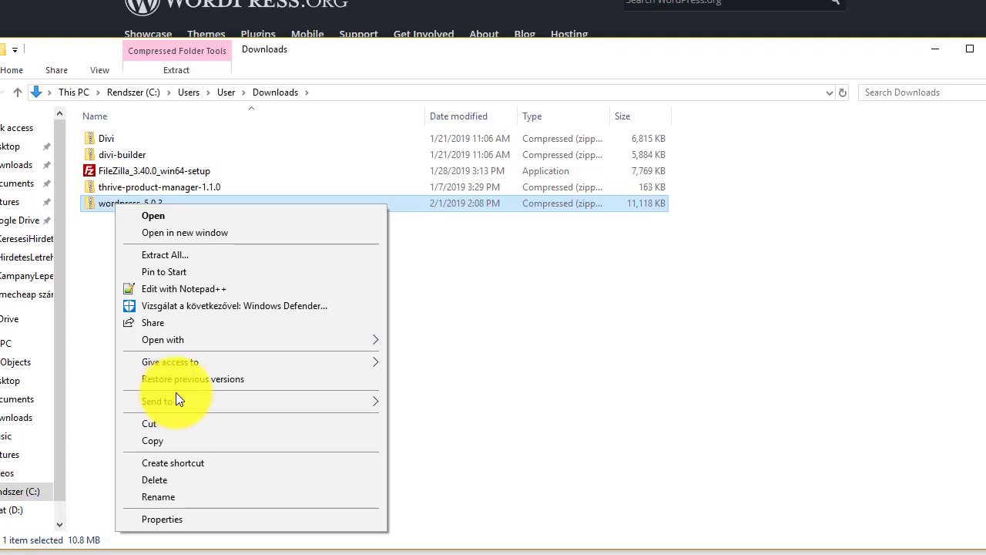
left_click(200, 259)
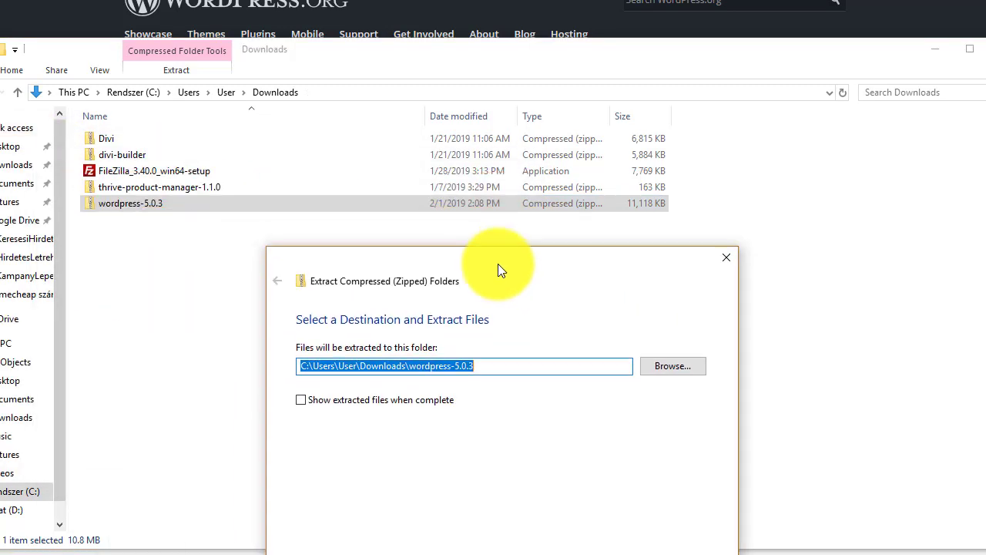
key("BackSpace")
key("BackSpace")
key("BackSpace")
key("BackSpace")
key("BackSpace")
key("BackSpace")
key("BackSpace")
key("BackSpace")
key("BackSpace")
key("BackSpace")
key("BackSpace")
key("BackSpace")
key("BackSpace")
key("BackSpace")
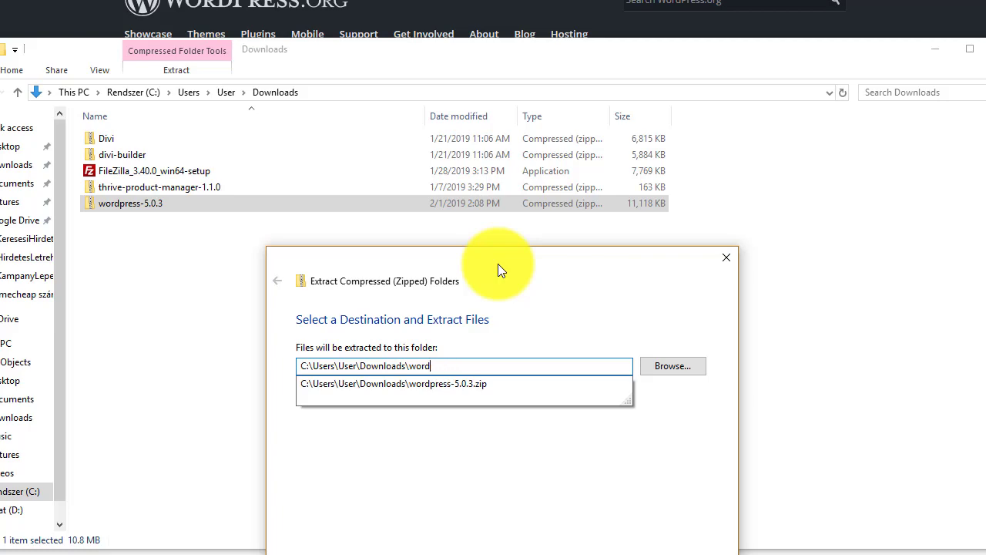
key("BackSpace")
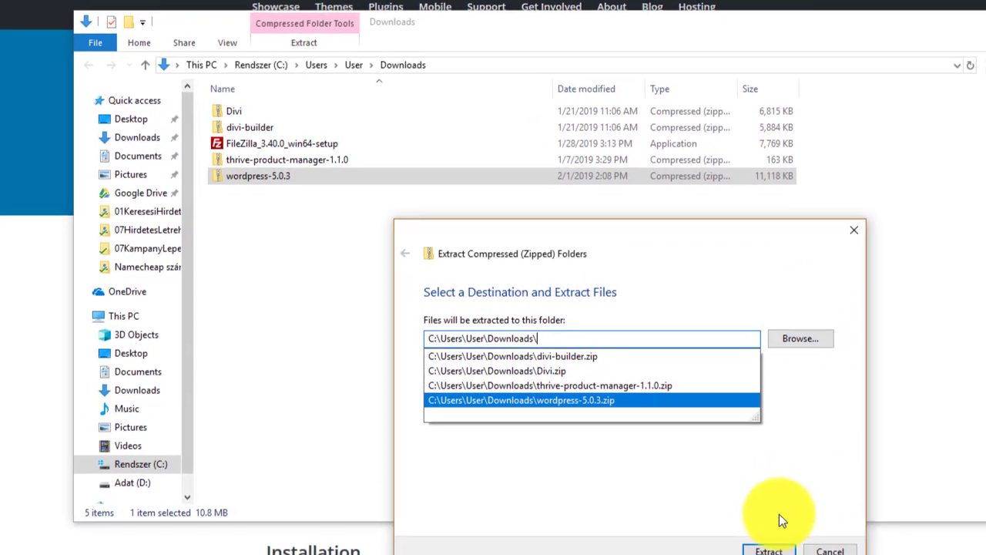
left_click(805, 544)
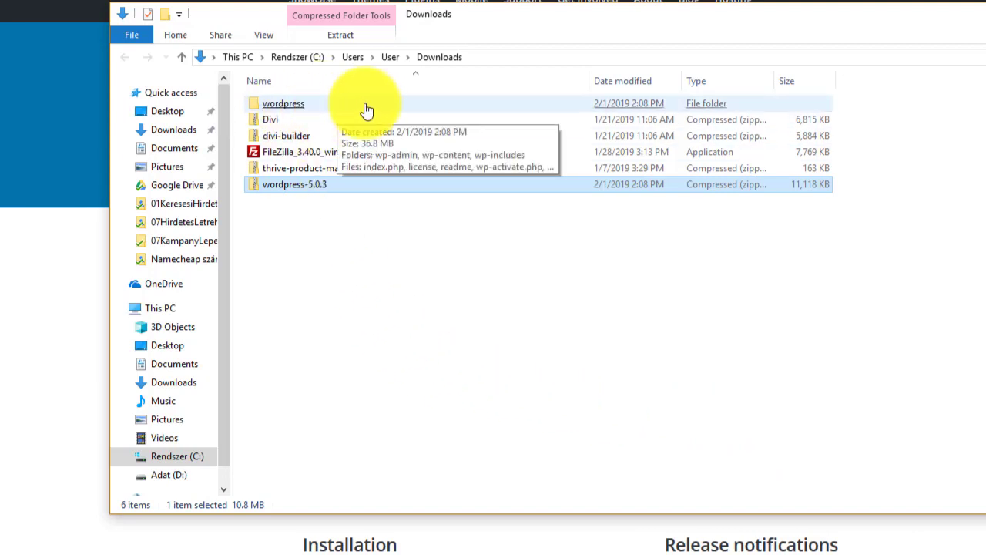
Step: Open the extracted wordpress folder and inspect index.php, wp-config-sample.php and wp-content
left_click(301, 109)
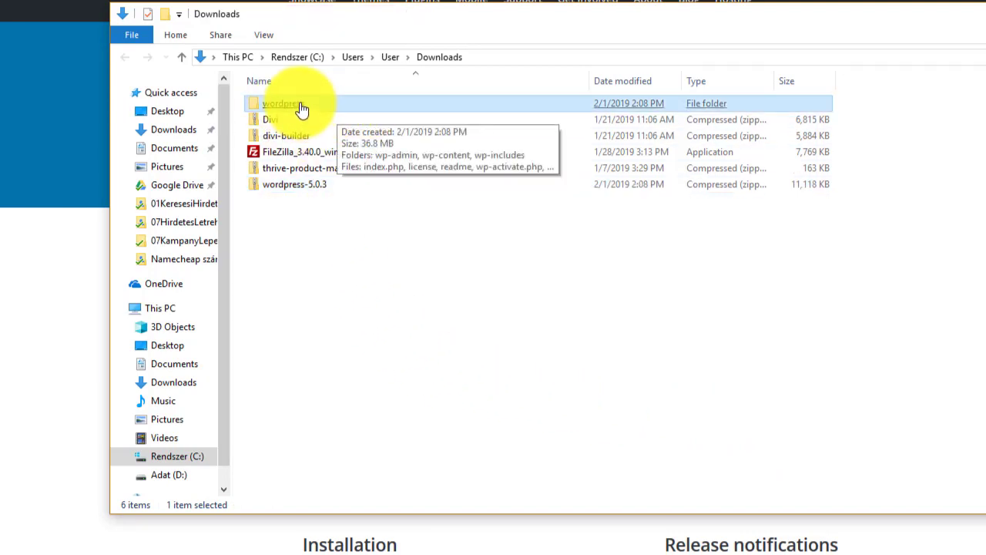
double_click(299, 107)
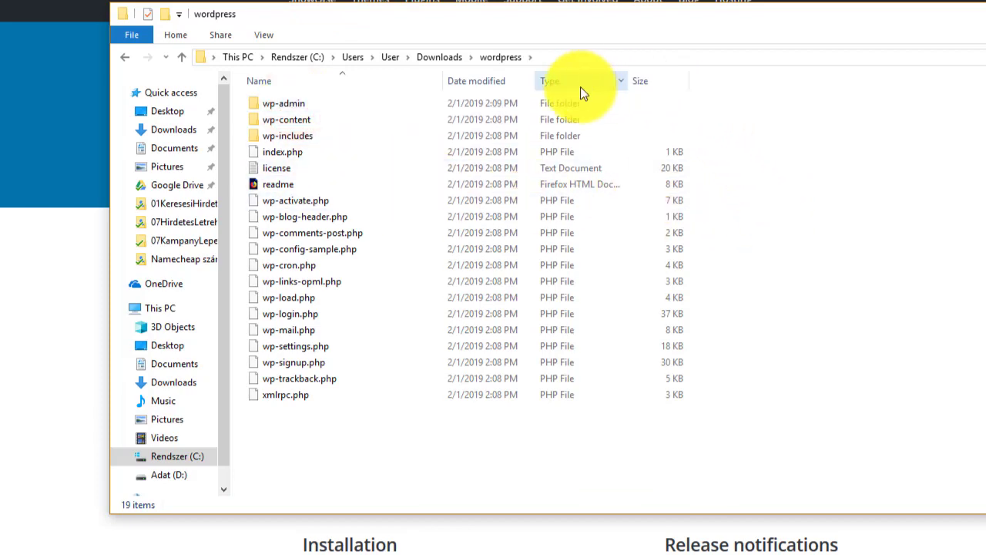
key("alt+Left")
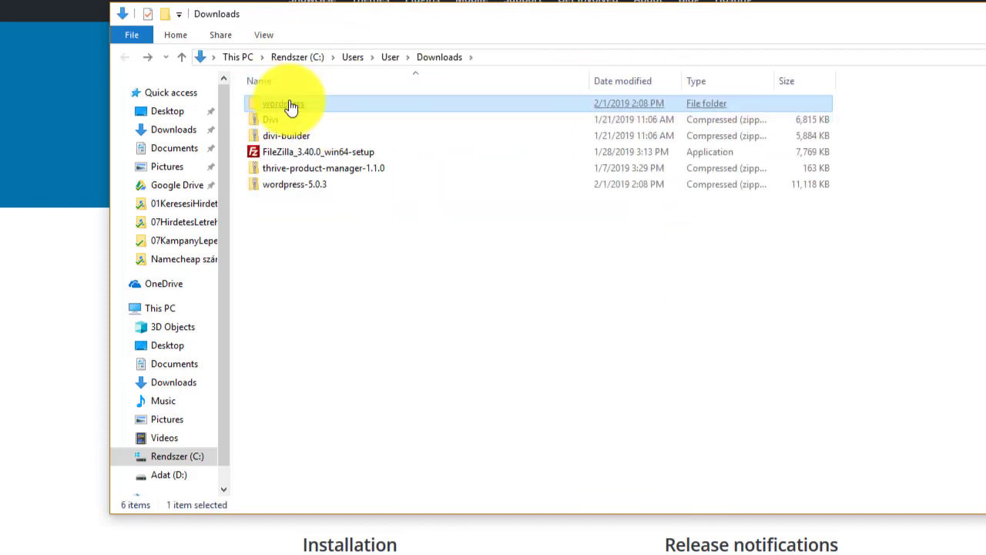
double_click(291, 108)
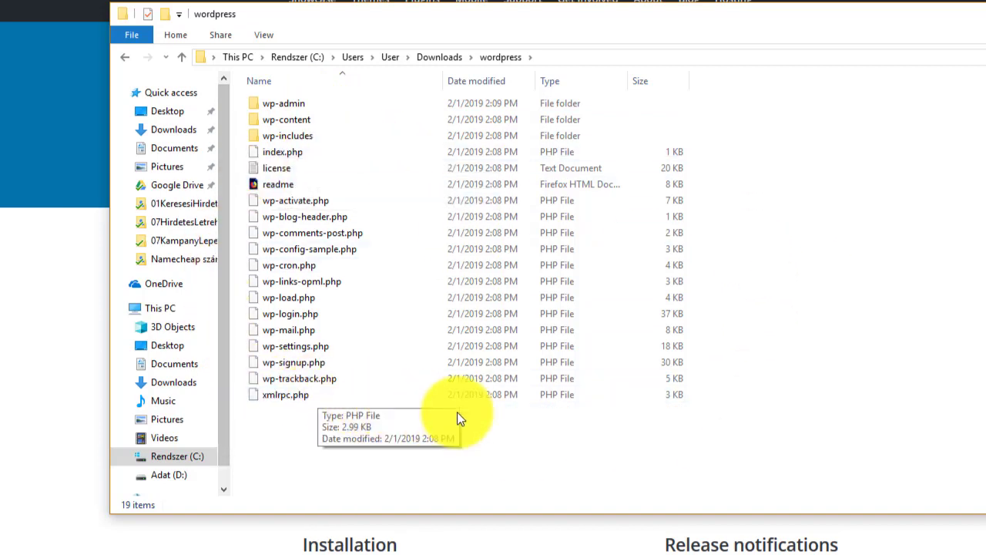
left_click(307, 156)
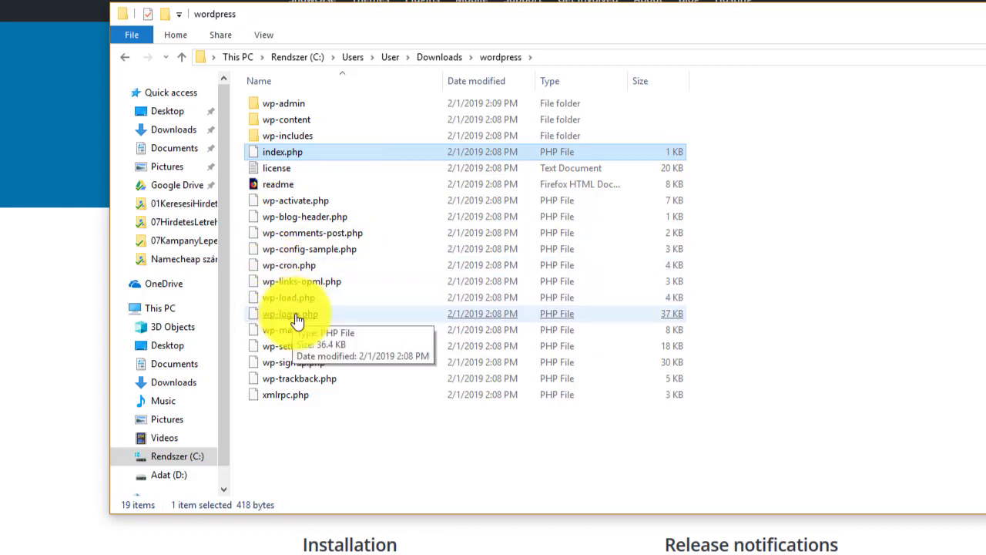
left_click(298, 250)
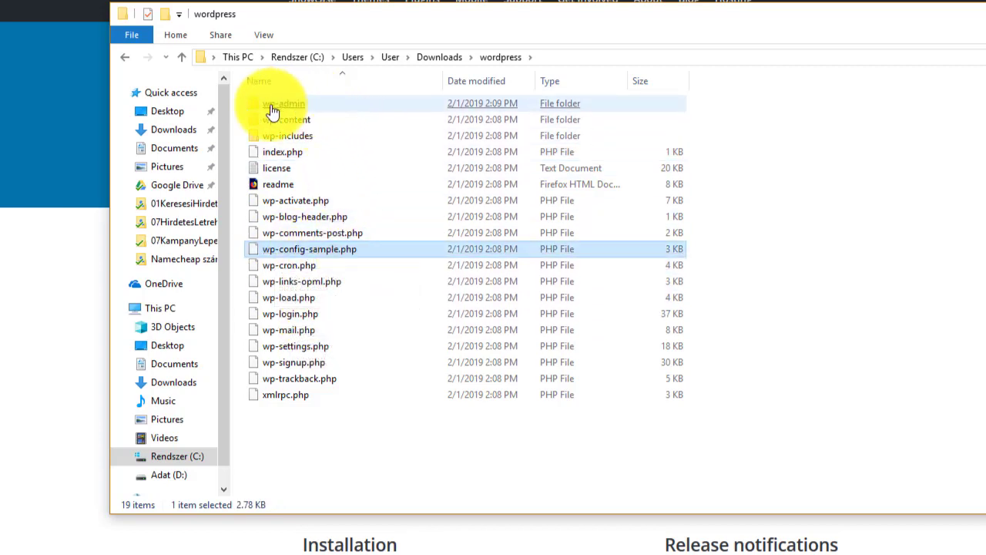
left_click(346, 128)
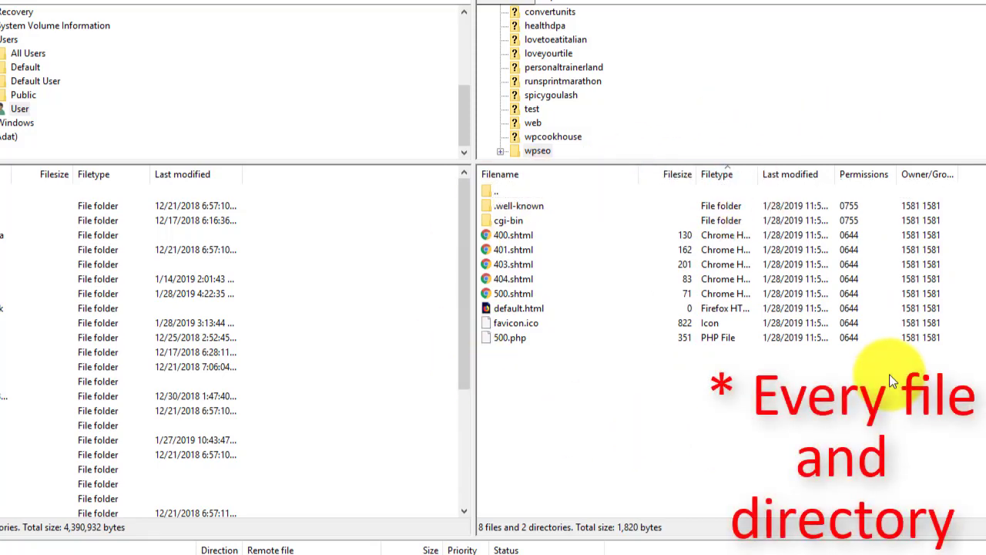
Step: Select all 19 WordPress files and folders and drag them into FileZilla's remote site pane
key("alt+Tab")
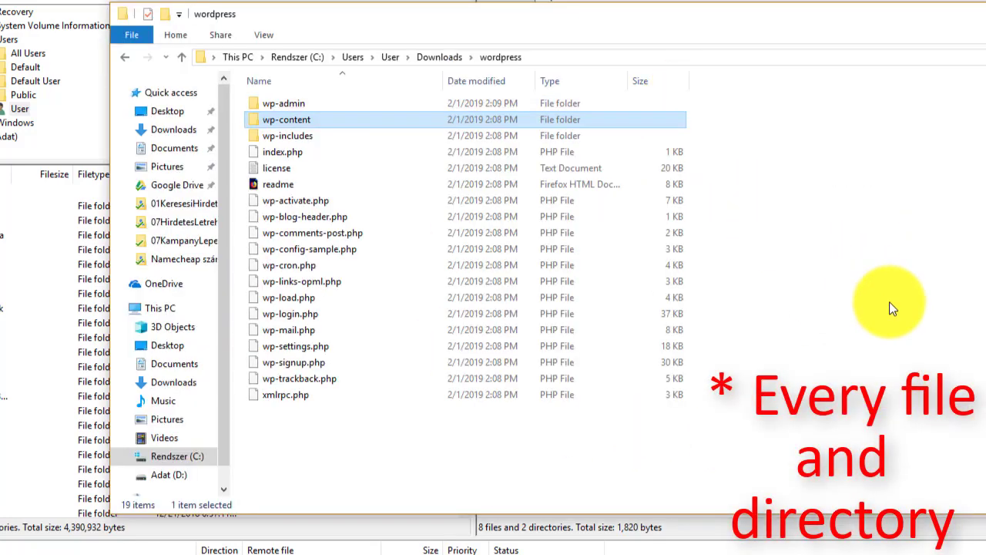
left_click_drag(811, 15, 781, 11)
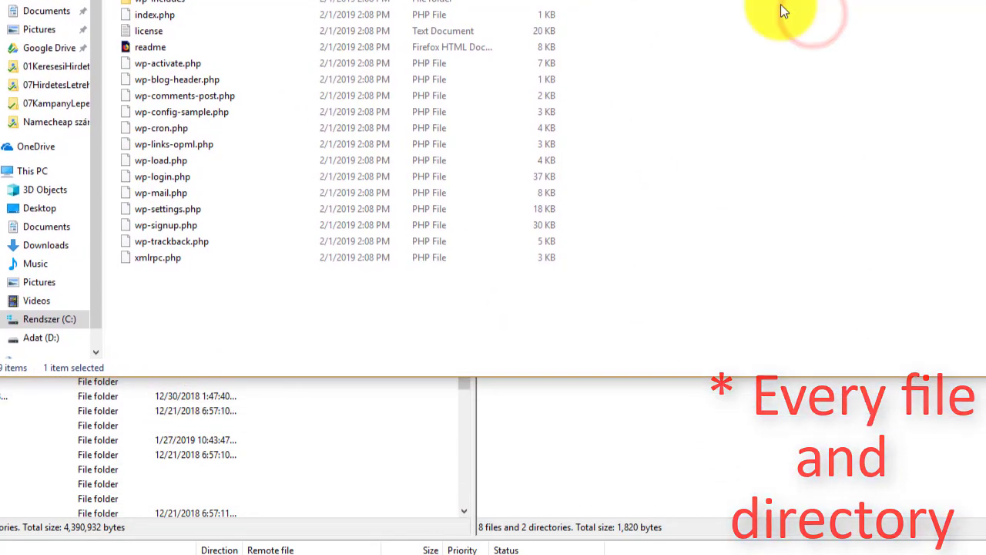
key("ctrl+a")
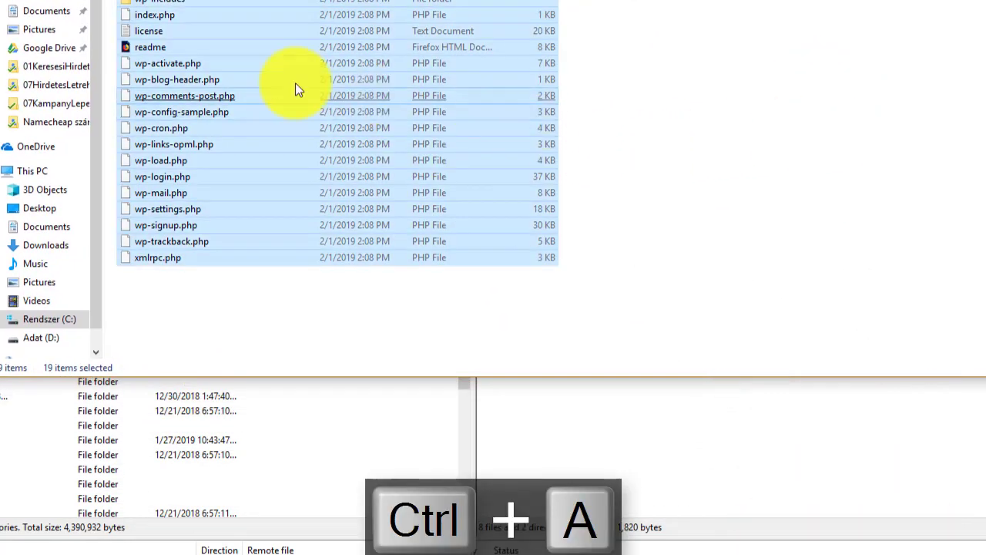
left_click_drag(151, 33, 775, 468)
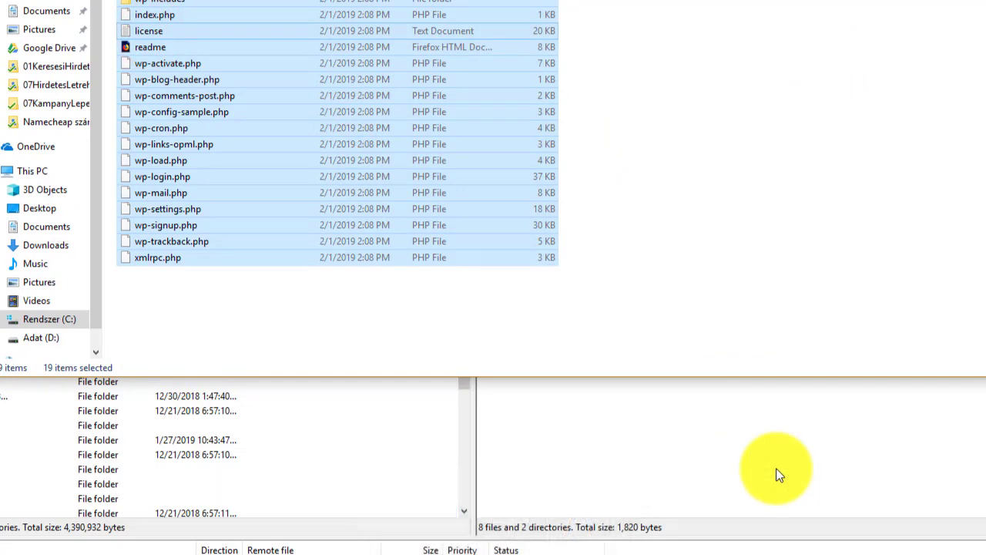
left_click(777, 467)
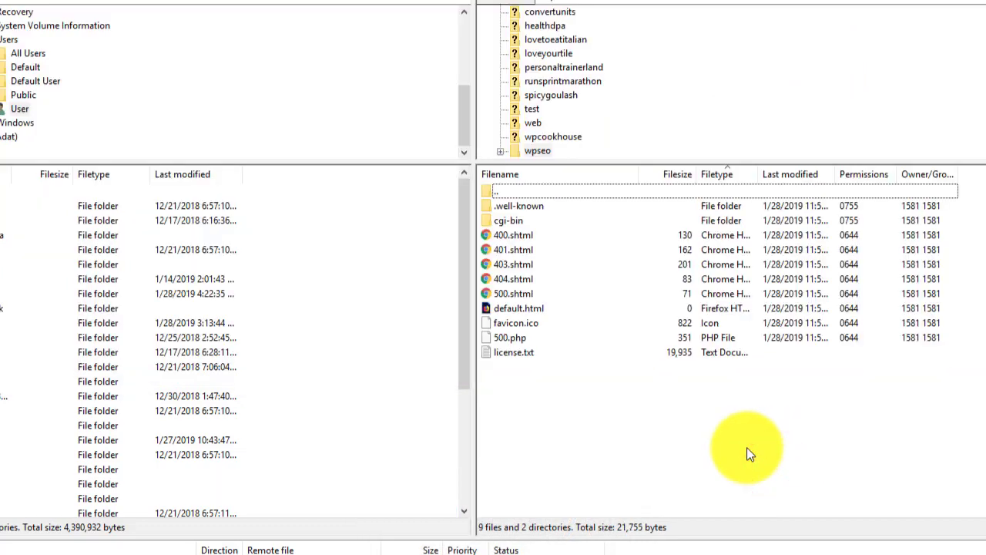
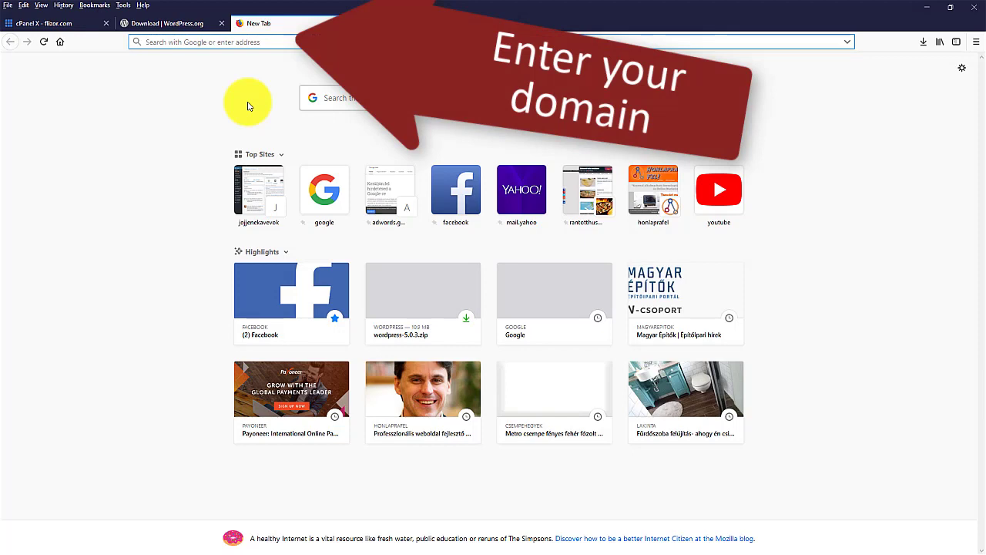
Step: Load wpseo.tips in Firefox and continue the installer in English (United States)
type("wps")
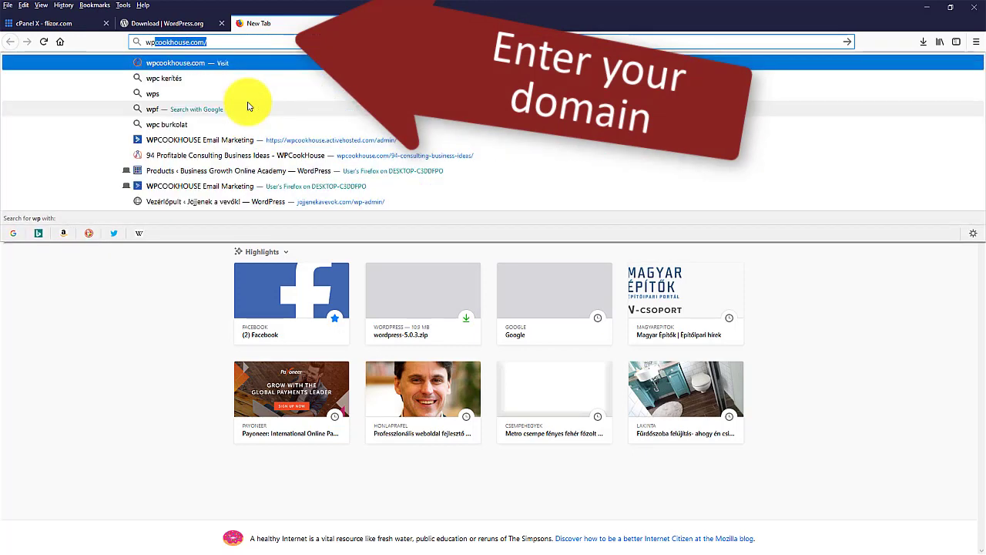
type("eo.tips")
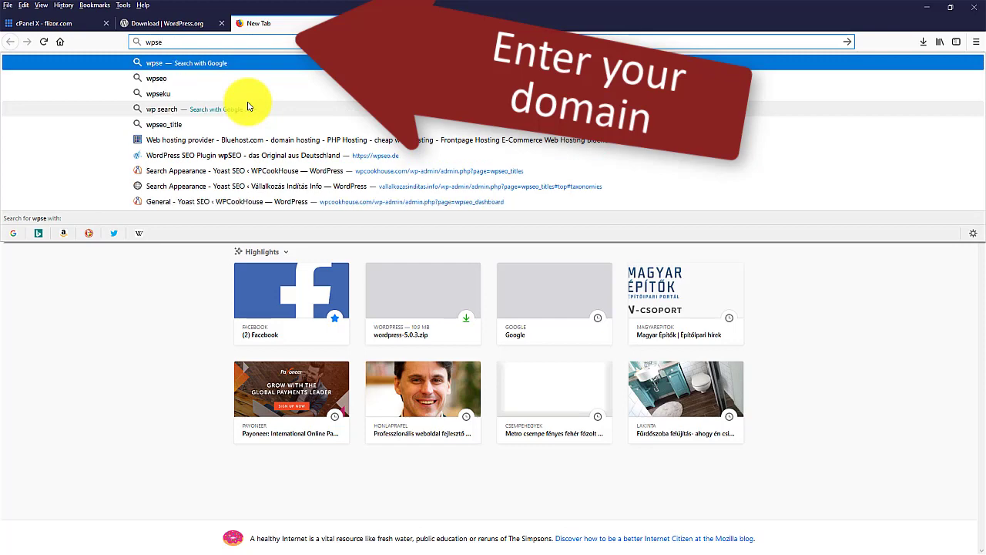
key("Return")
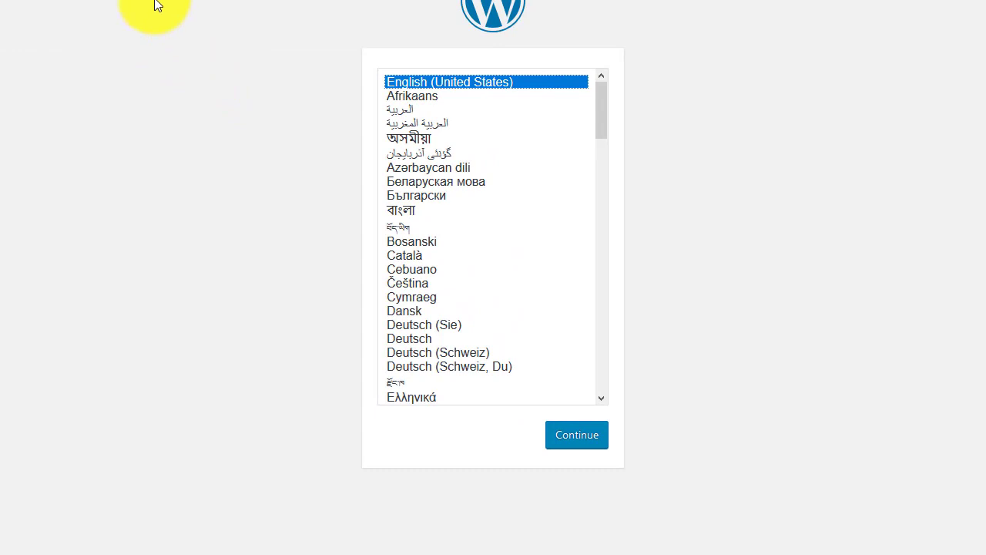
left_click(574, 437)
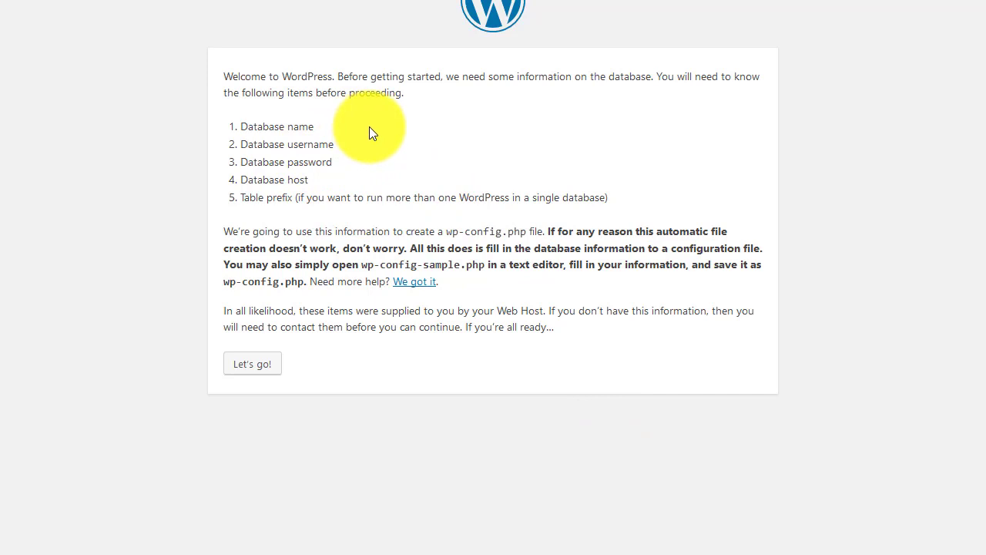
Step: Submit the database name, username and password with host localhost and prefix wp_
left_click(255, 368)
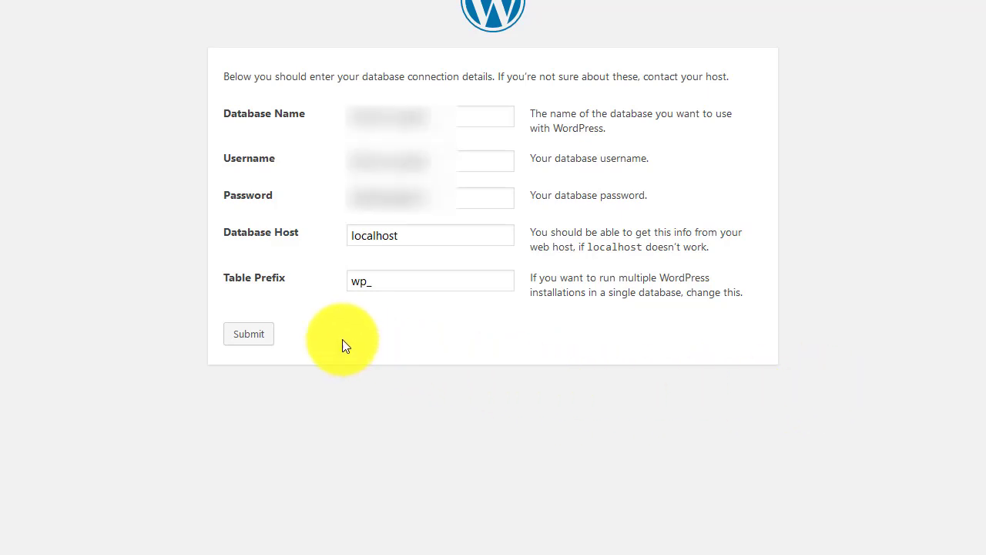
left_click(258, 339)
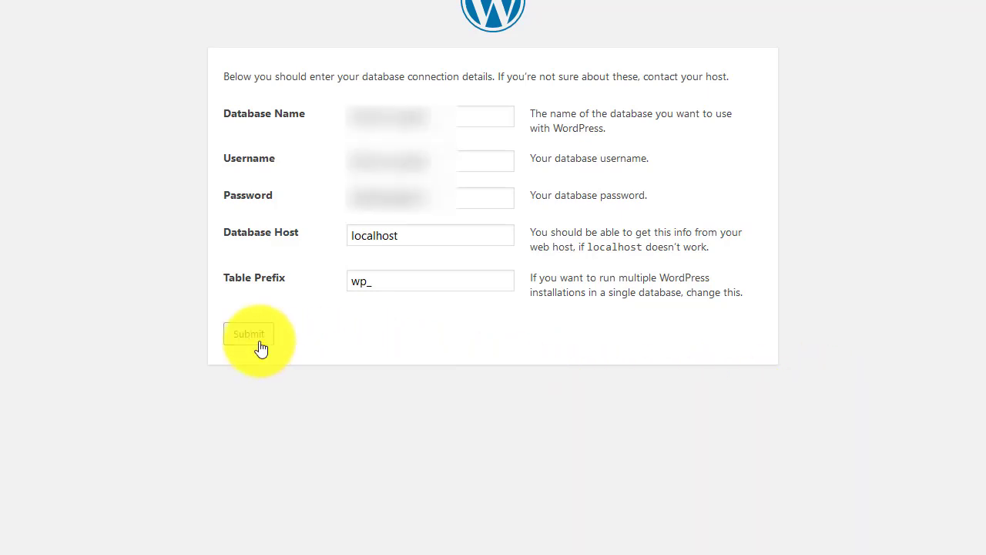
left_click(260, 343)
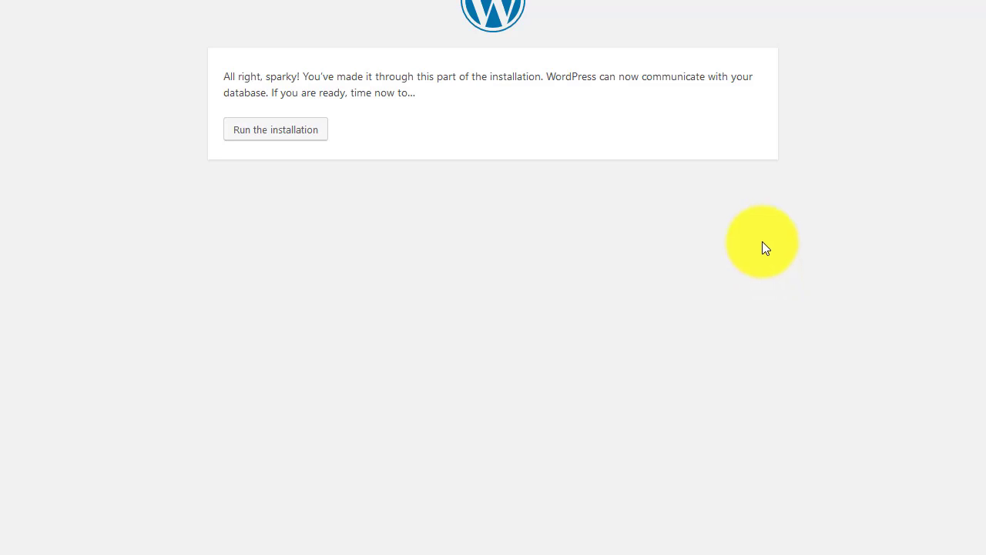
Step: Enter site title 'WordPress SEO Tips', an admin username, a strong password and the admin e-mail
left_click(237, 128)
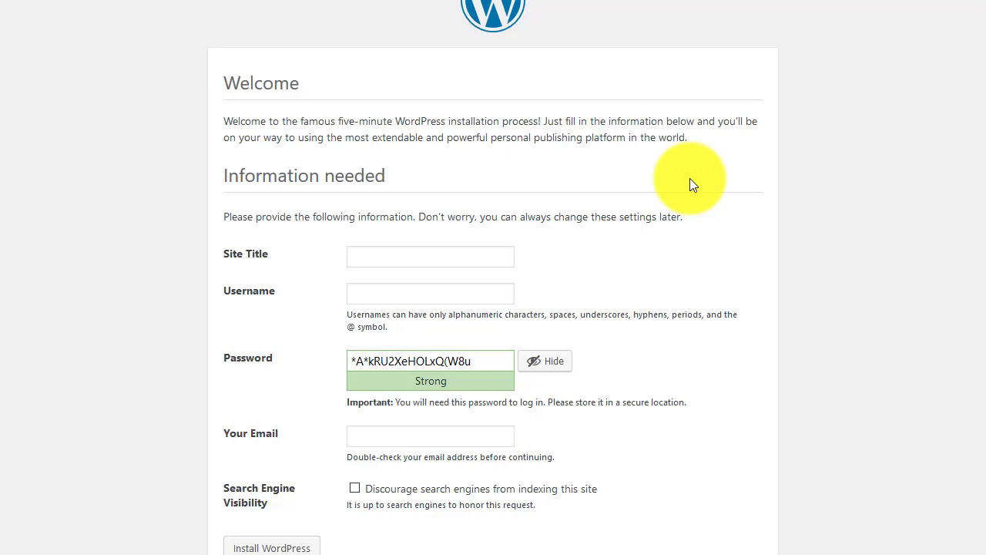
key("Tab")
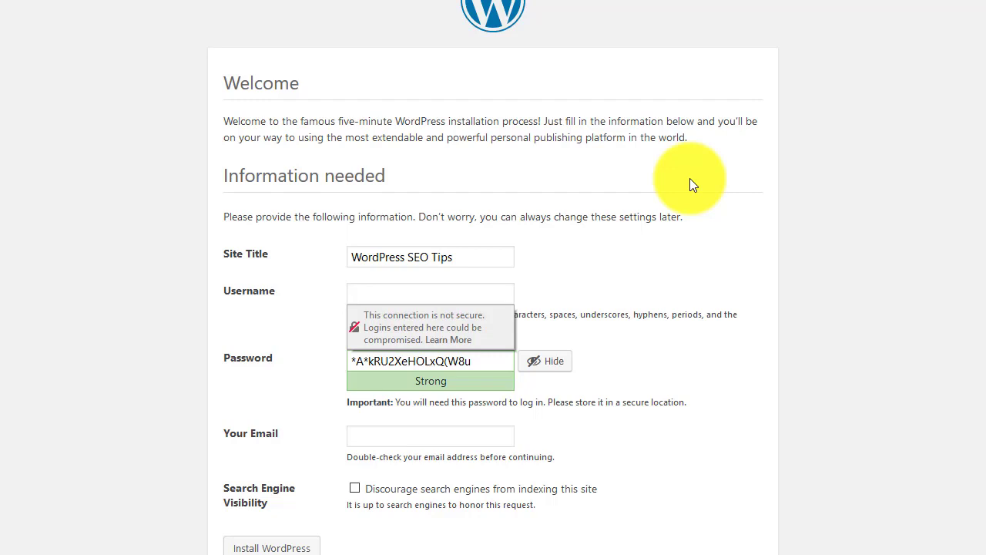
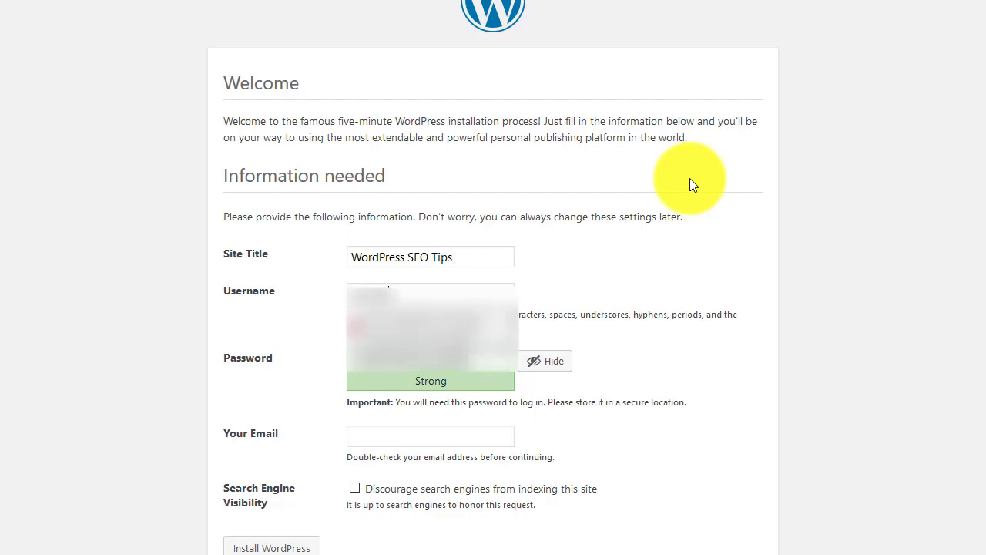
key("Tab")
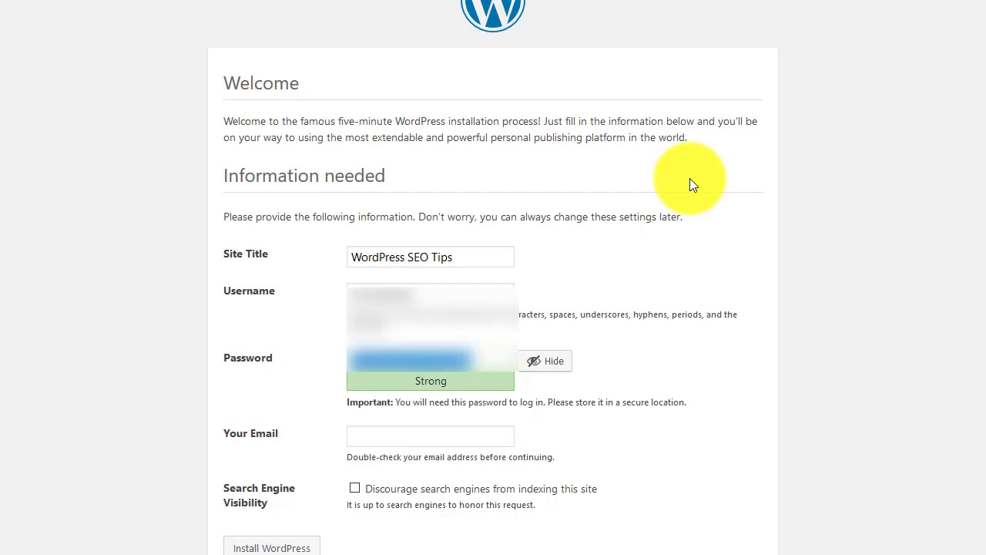
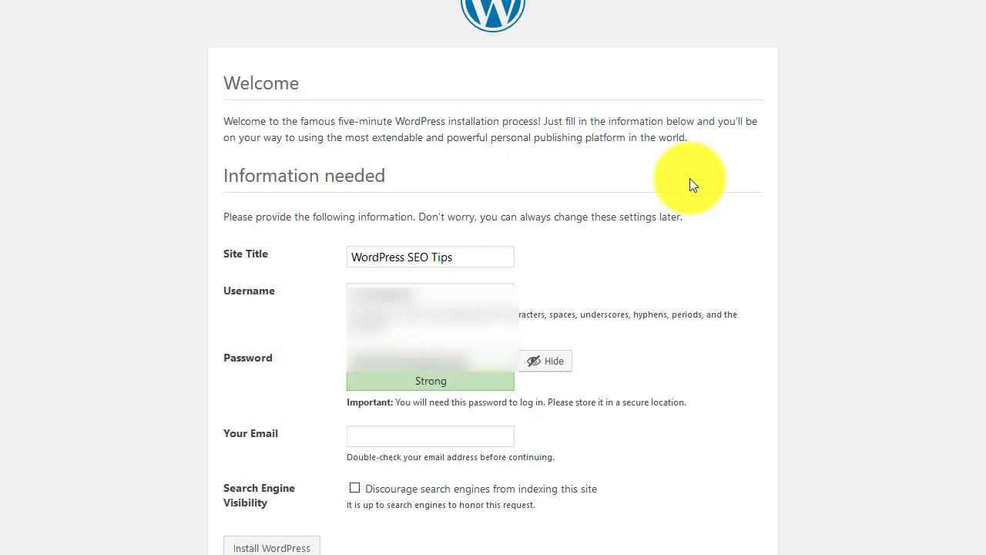
key("Tab")
key("Tab")
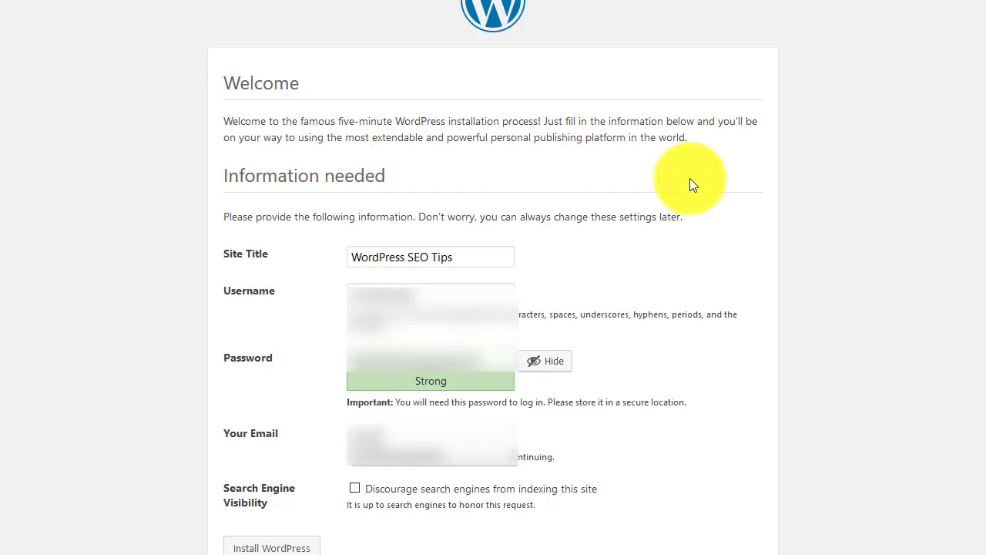
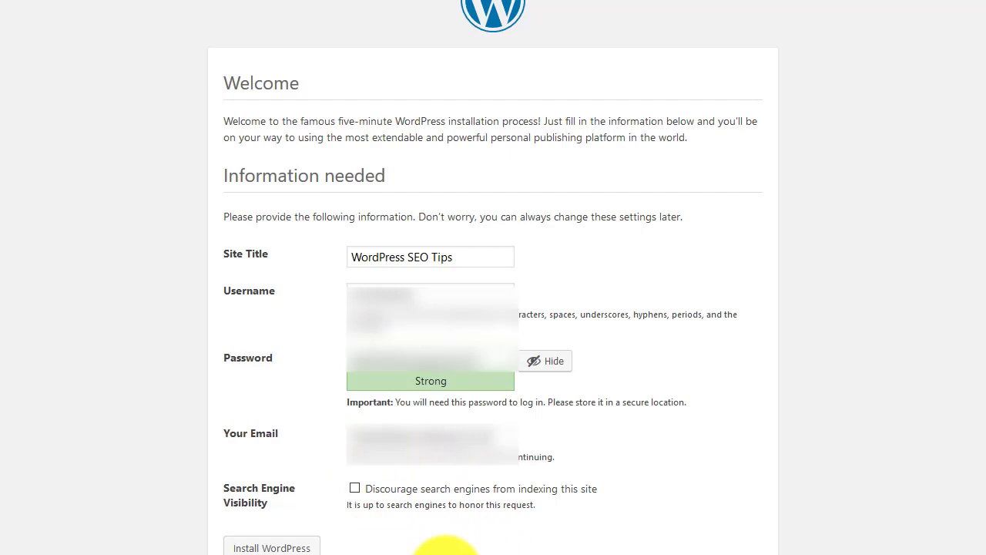
Step: Leave Discourage search engines unchecked and install WordPress
left_click(355, 489)
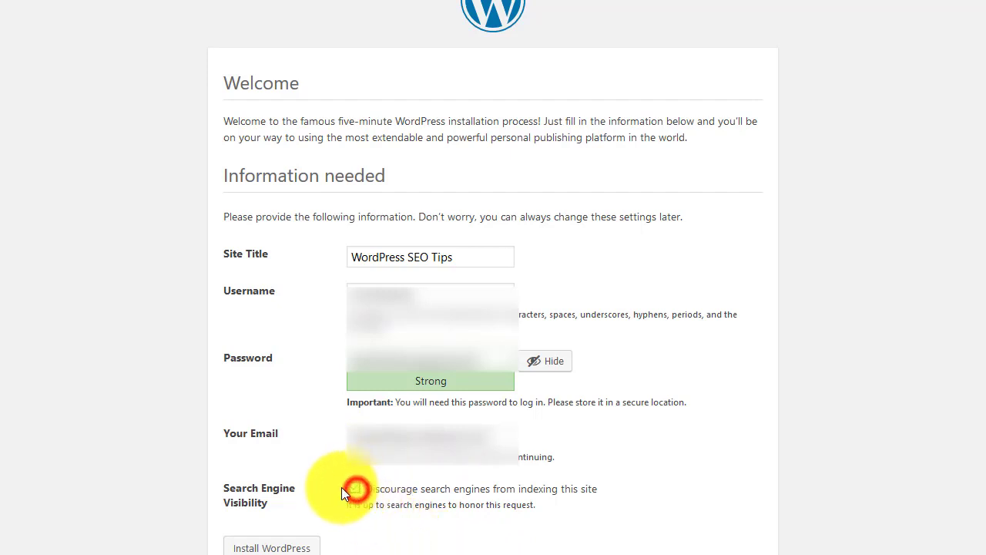
left_click(356, 489)
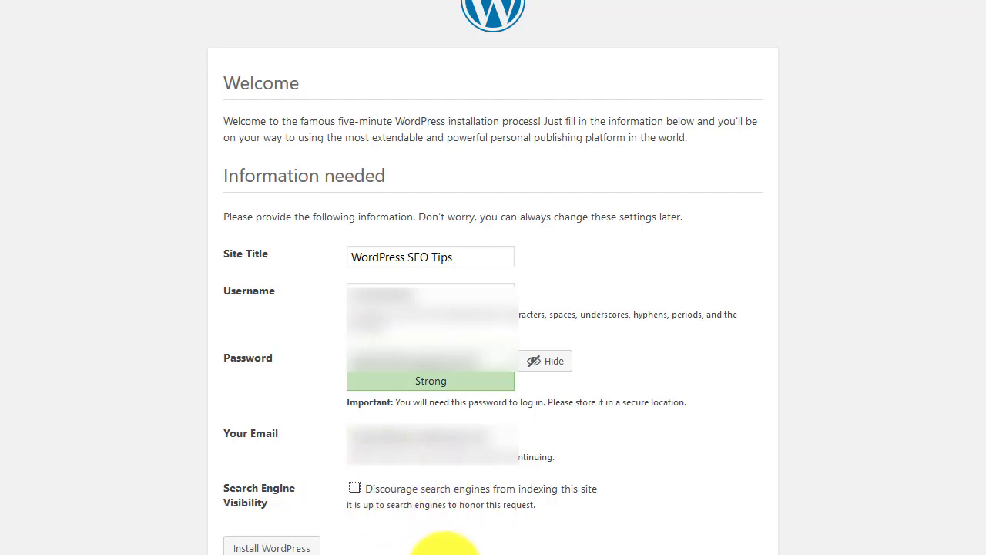
left_click(258, 544)
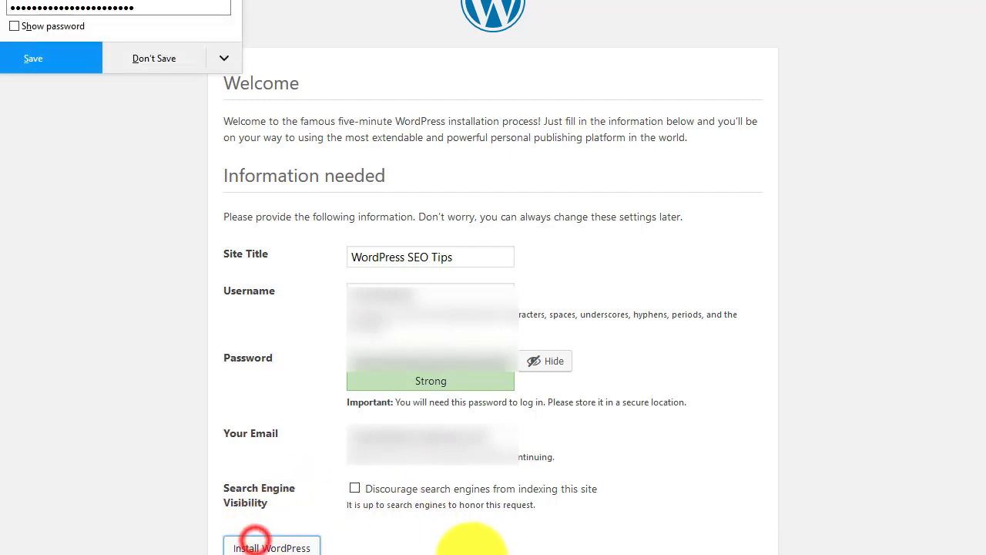
Step: Log in with the admin username and password, Remember Me ticked, declining browser password saving
left_click(165, 62)
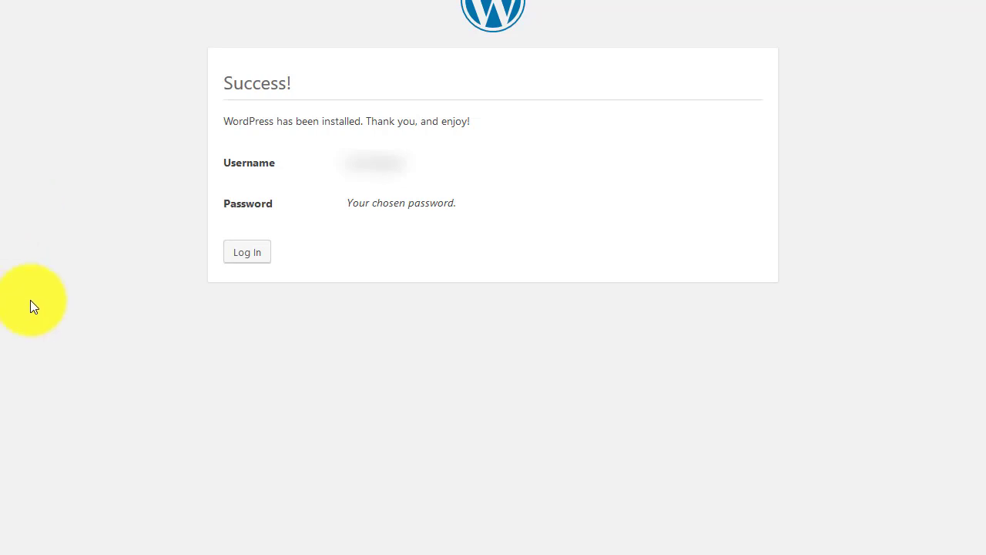
left_click(252, 256)
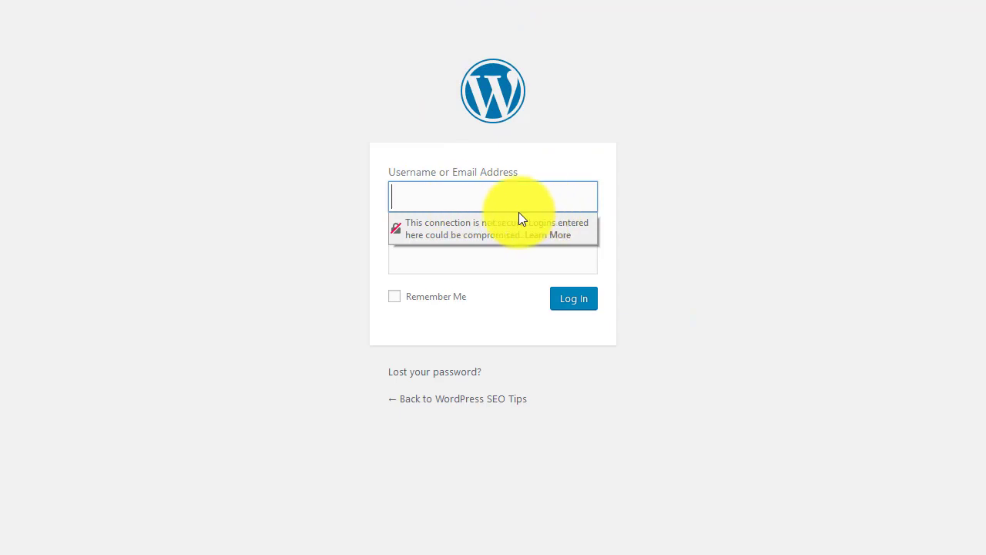
type("admin")
key("Tab")
type("password")
left_click(411, 296)
left_click(576, 301)
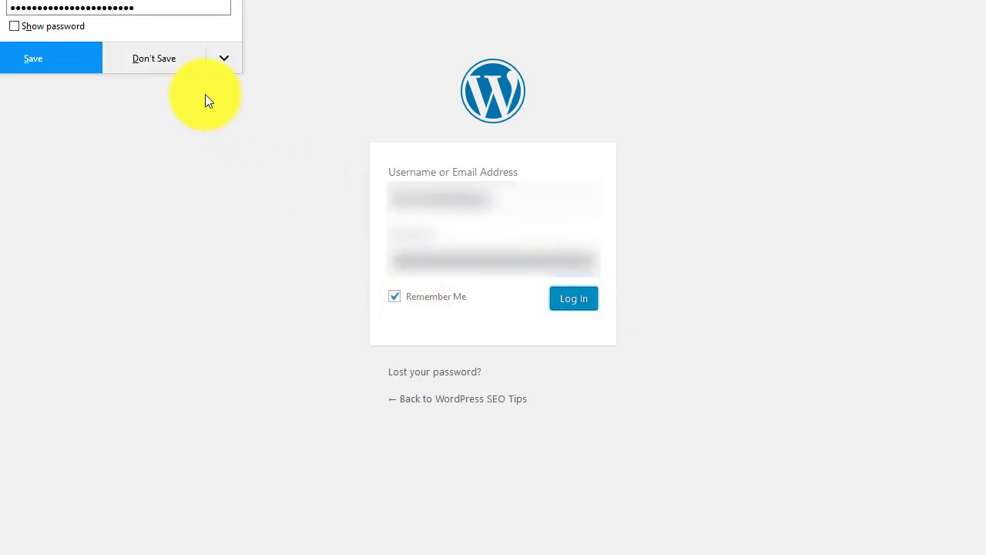
left_click(173, 58)
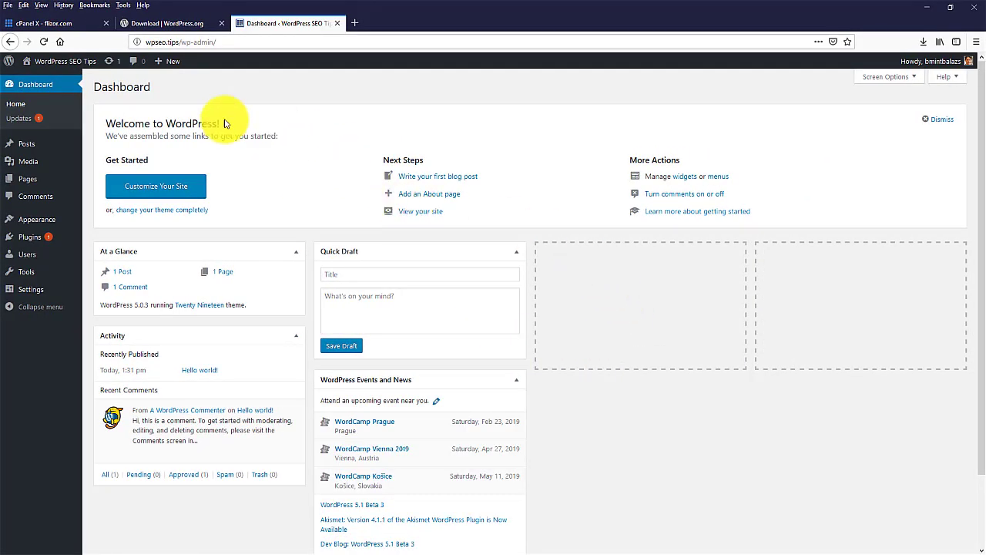
Step: Open the live WordPress SEO Tips front page in a new tab, scroll it, then return to Dashboard
mouse_move(50, 67)
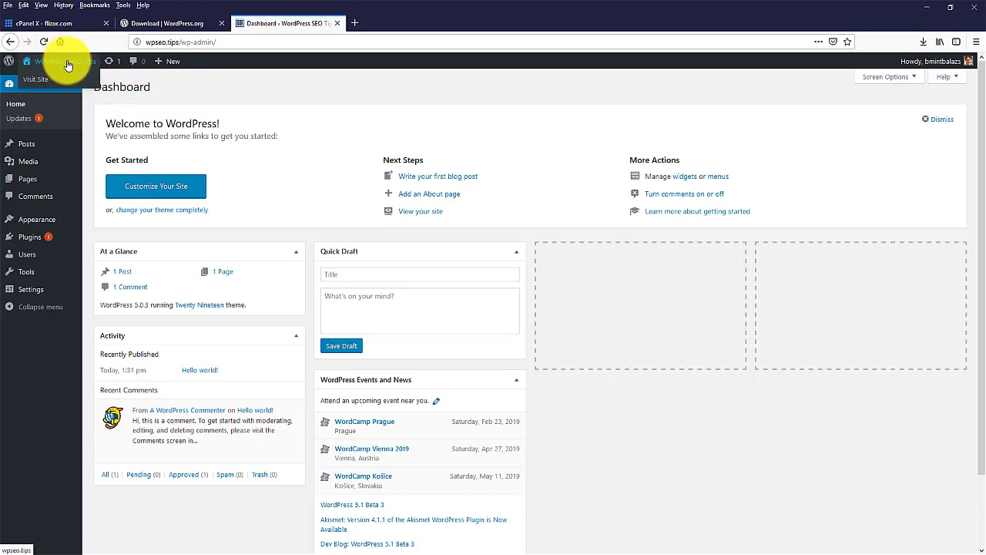
left_click(68, 63)
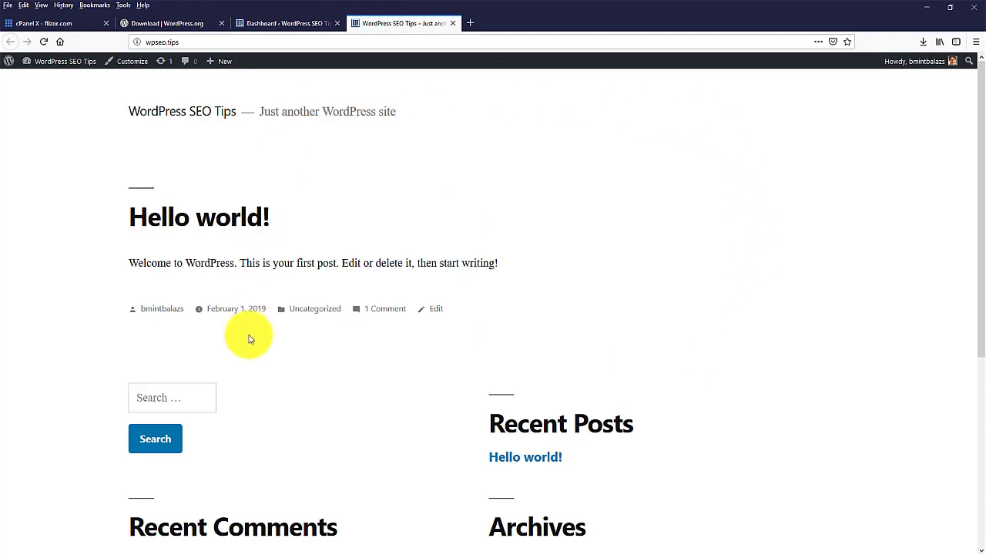
scroll(248, 339, "down", 5)
scroll(249, 335, "up", 5)
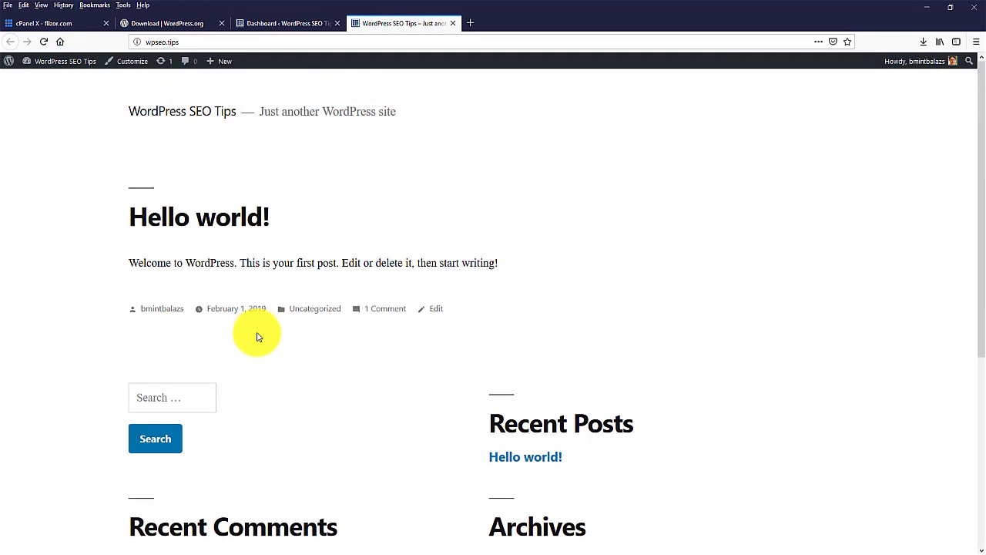
left_click(308, 27)
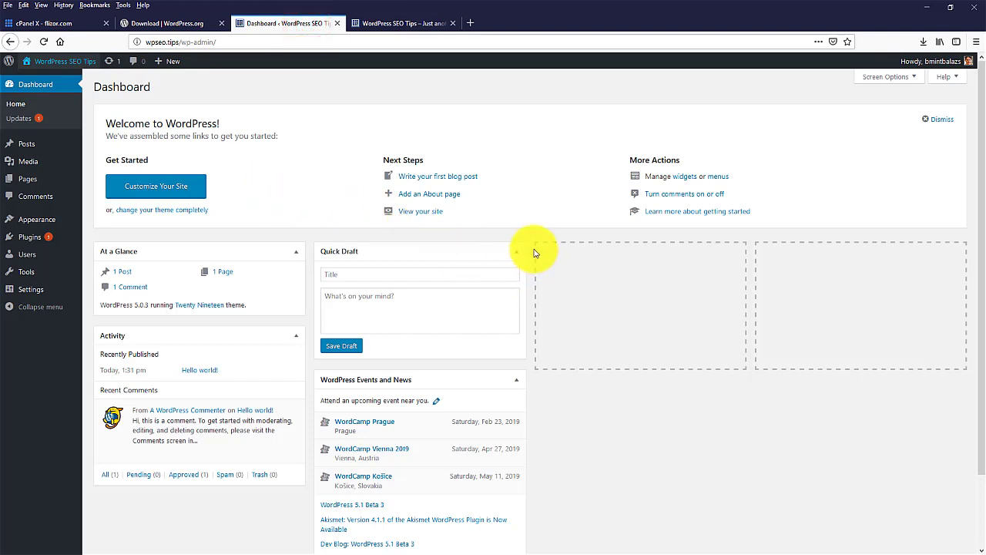
mouse_move(41, 154)
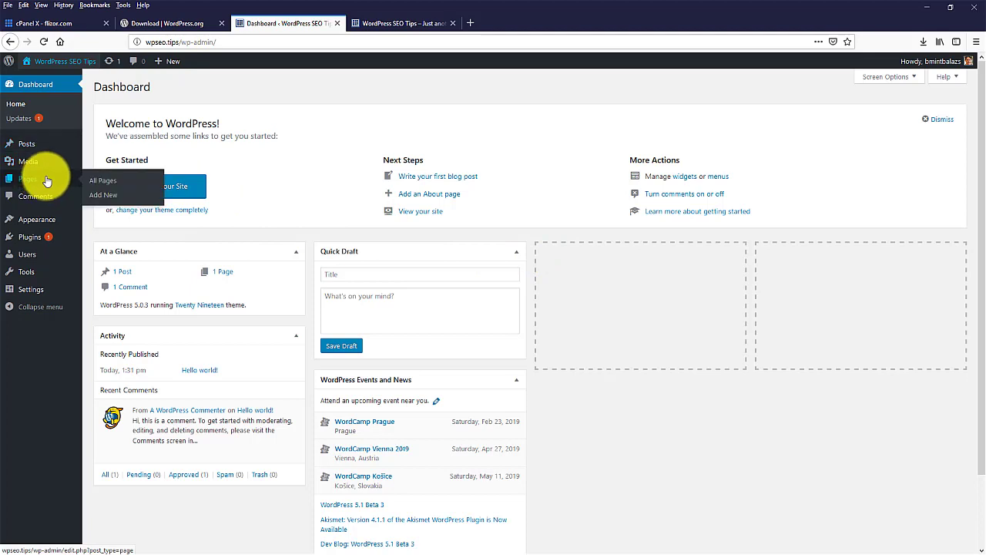